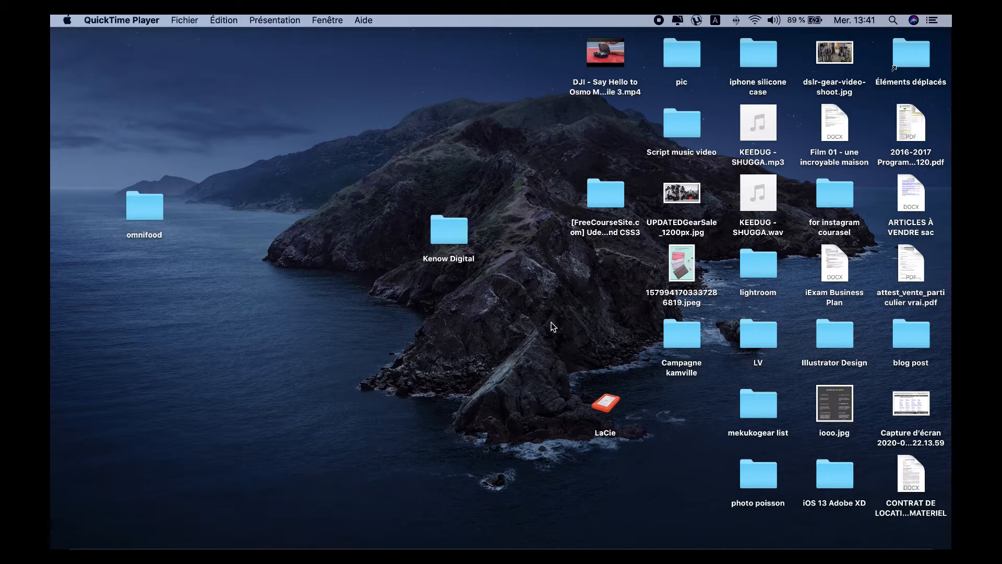
Switch to Premiere Pro, select the 00076.MTS clip in the timeline and move the playhead to 00:00:06:00
{"action": "mouse_move", "coordinate": [551, 546]}
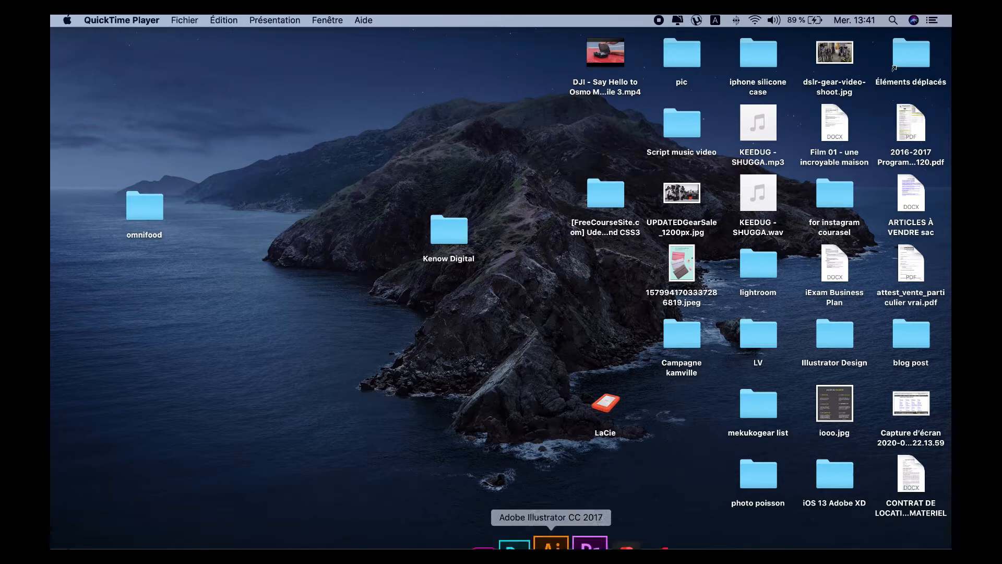
{"action": "left_click", "coordinate": [587, 543]}
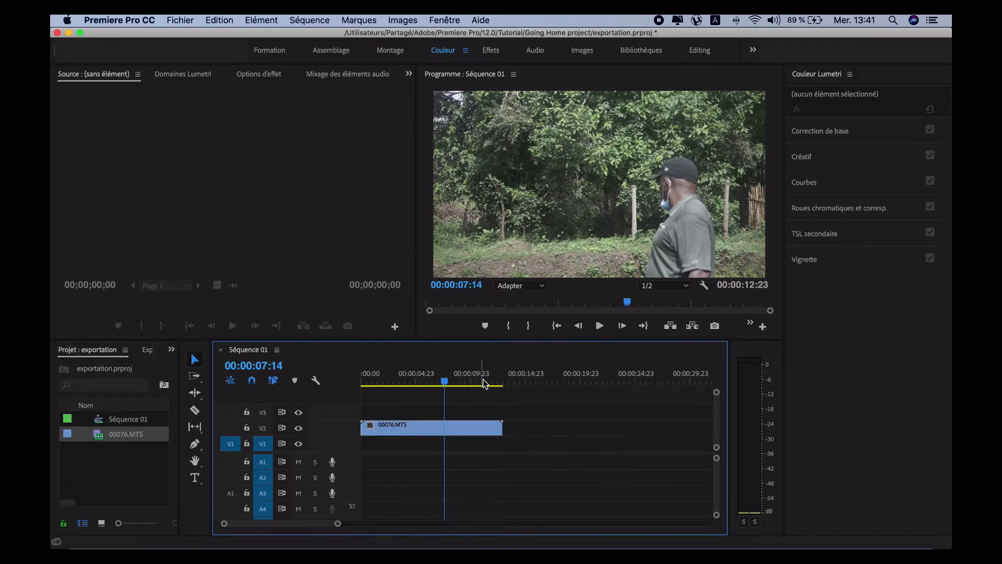
{"action": "mouse_move", "coordinate": [409, 426]}
{"action": "left_mouse_down"}
{"action": "mouse_move", "coordinate": [492, 422]}
{"action": "mouse_move", "coordinate": [409, 426]}
{"action": "left_mouse_up"}
{"action": "mouse_move", "coordinate": [427, 386]}
{"action": "left_mouse_down"}
{"action": "mouse_move", "coordinate": [416, 385]}
{"action": "mouse_move", "coordinate": [427, 385]}
{"action": "left_mouse_up"}
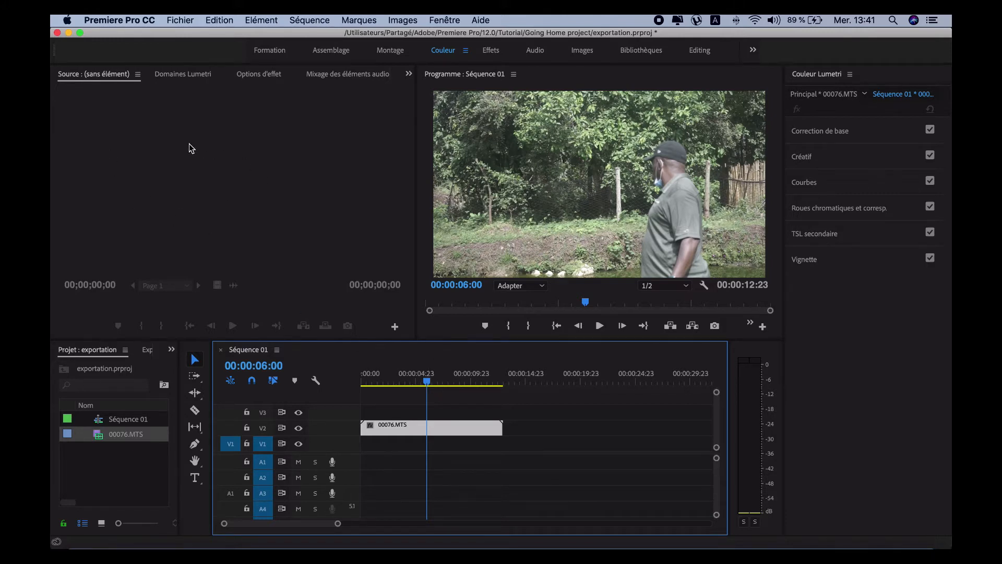
Open the media export settings for Séquence 01 and keep H.264 as the export format
{"action": "left_click", "coordinate": [191, 20]}
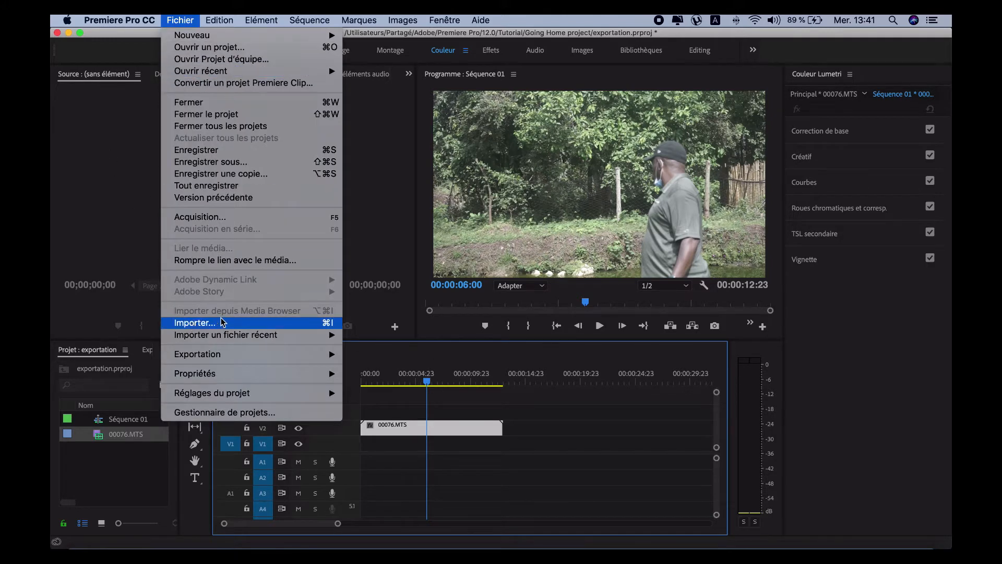
{"action": "mouse_move", "coordinate": [226, 355]}
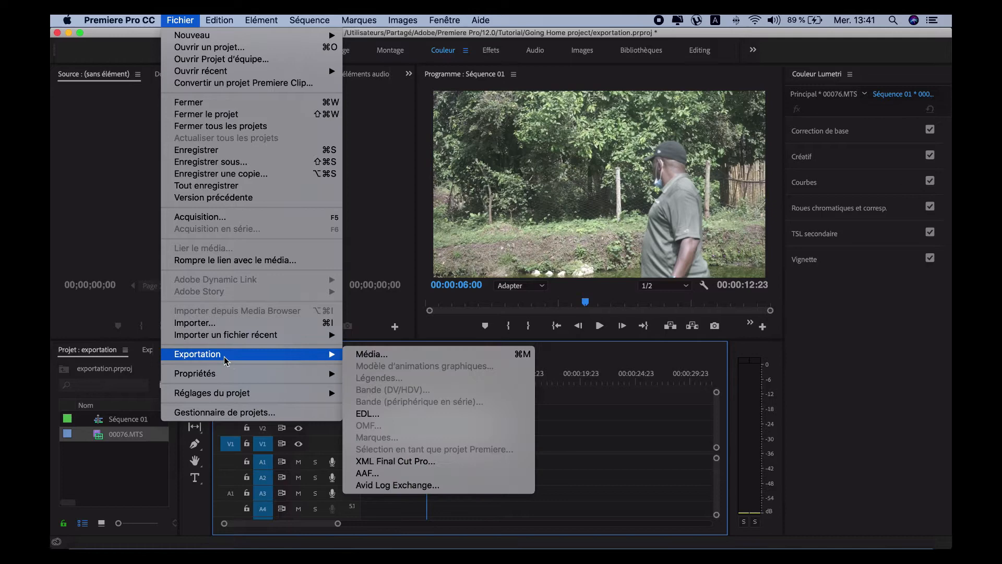
{"action": "left_click", "coordinate": [374, 354]}
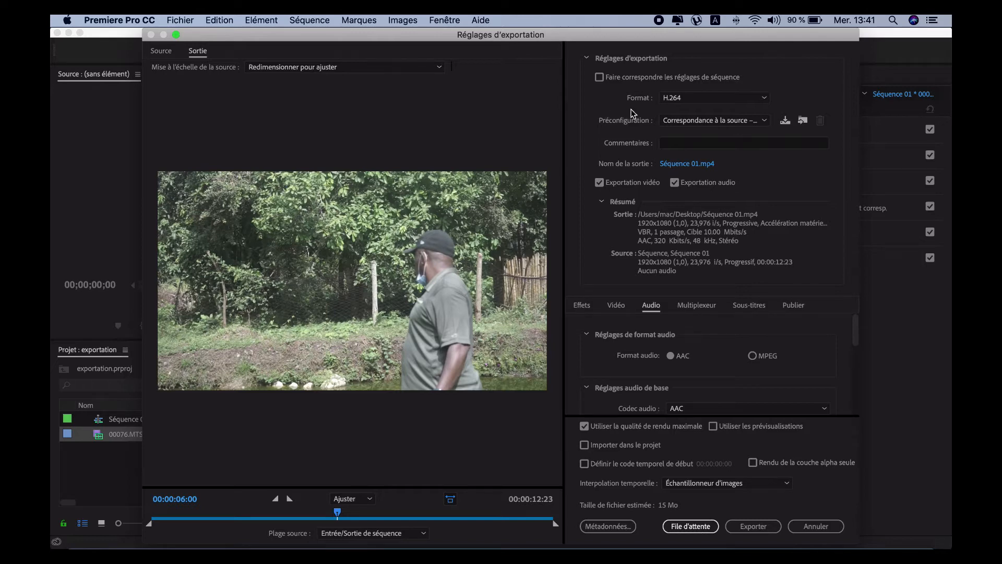
{"action": "left_click", "coordinate": [696, 99]}
{"action": "left_click", "coordinate": [763, 98]}
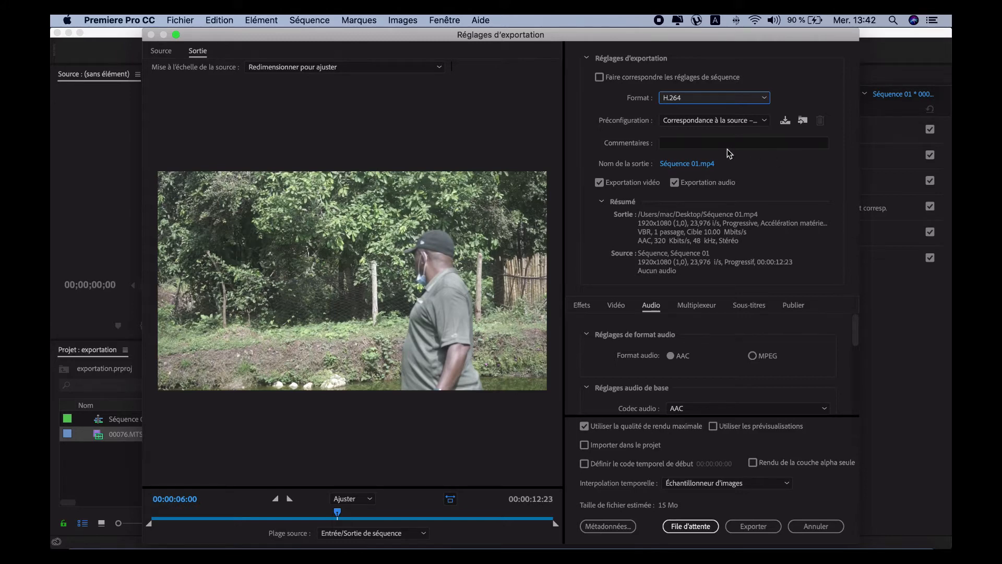
Name the output file rendu01 and save it as an mp4 in the Bureau folder
{"action": "left_click", "coordinate": [694, 163]}
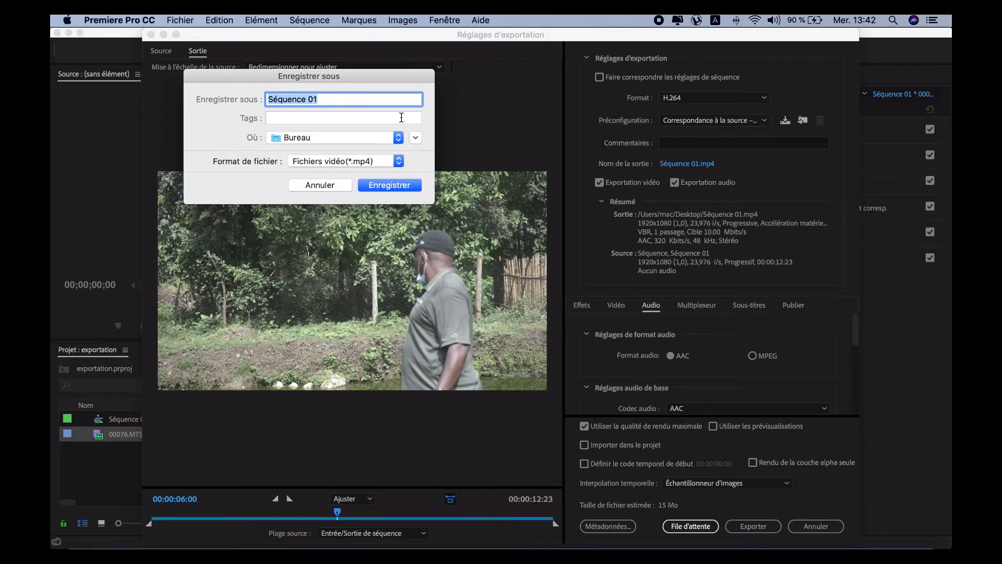
{"action": "type", "text": "rendu01"}
{"action": "left_click", "coordinate": [388, 185]}
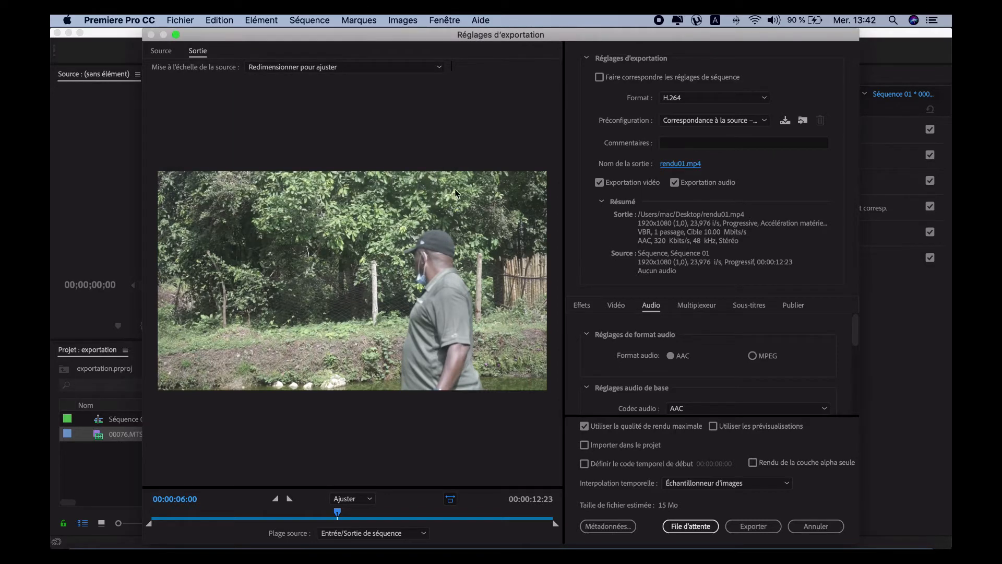
Switch audio export off and back on, and look over the audio format settings
{"action": "left_click", "coordinate": [675, 184]}
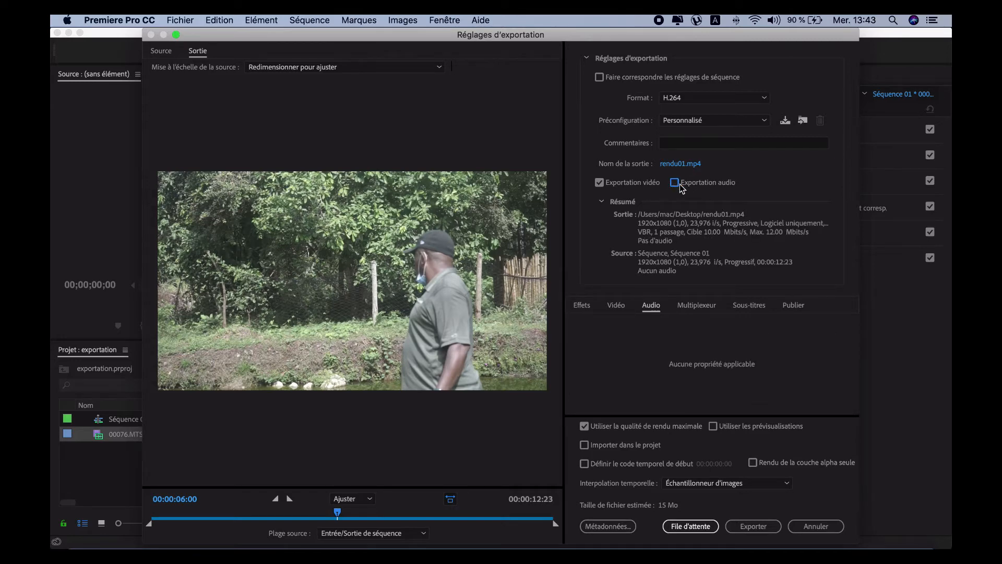
{"action": "left_click", "coordinate": [675, 183]}
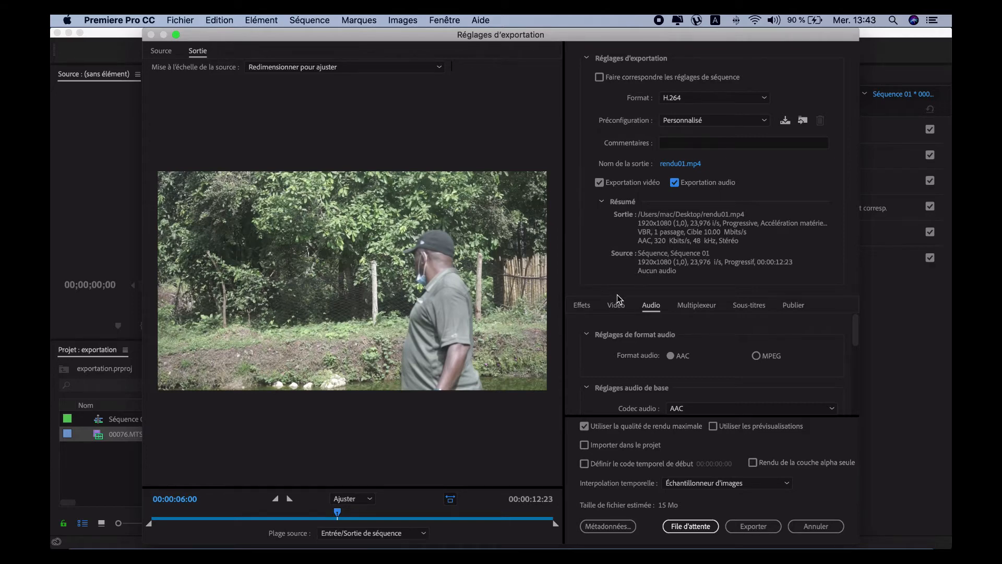
{"action": "scroll", "coordinate": [637, 322], "scroll_direction": "down", "scroll_amount": 2}
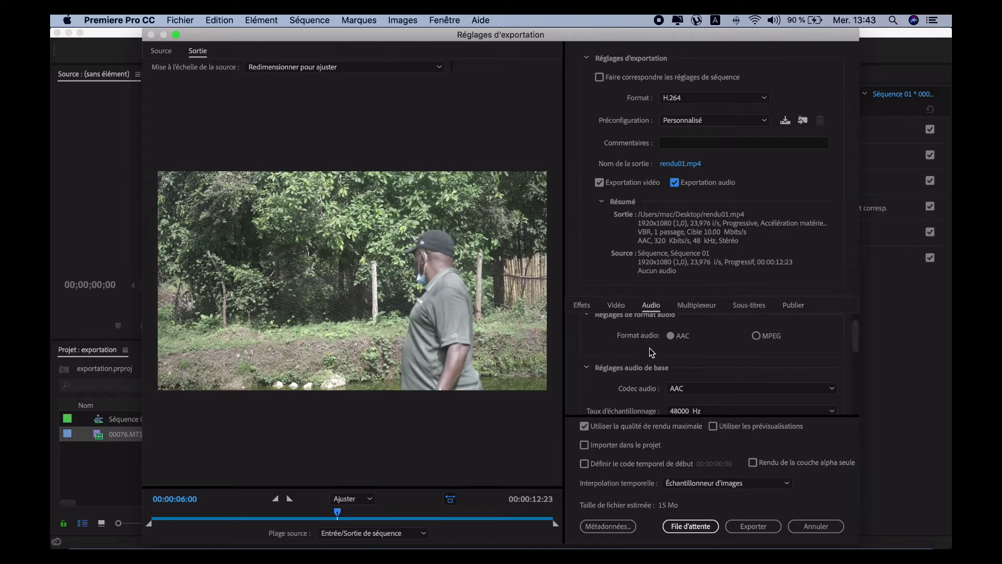
{"action": "scroll", "coordinate": [649, 345], "scroll_direction": "up", "scroll_amount": 2}
In the video settings, unlink the frame rate from the source, choose 23,976, and match it to the source again
{"action": "left_click", "coordinate": [618, 307]}
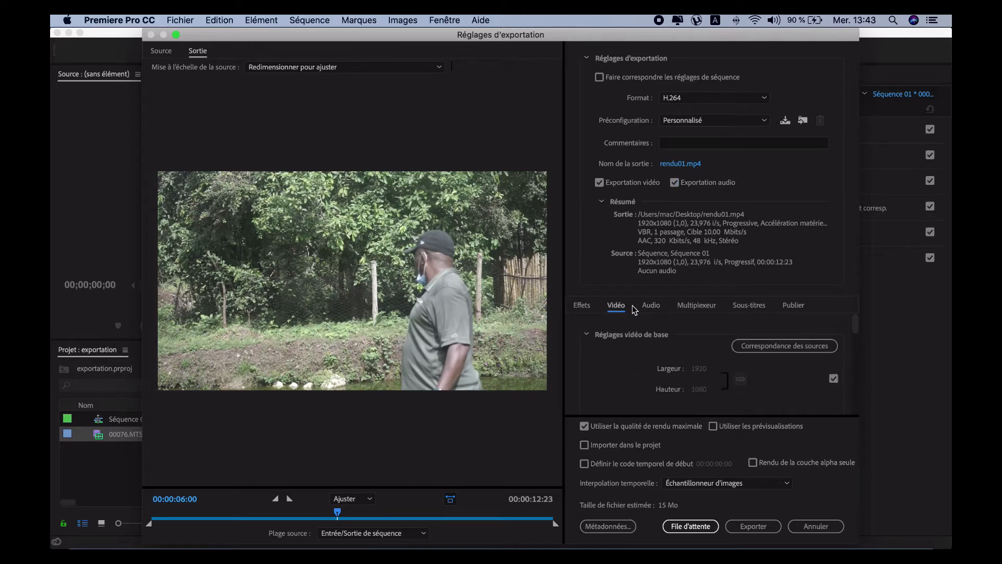
{"action": "scroll", "coordinate": [641, 351], "scroll_direction": "down", "scroll_amount": 2}
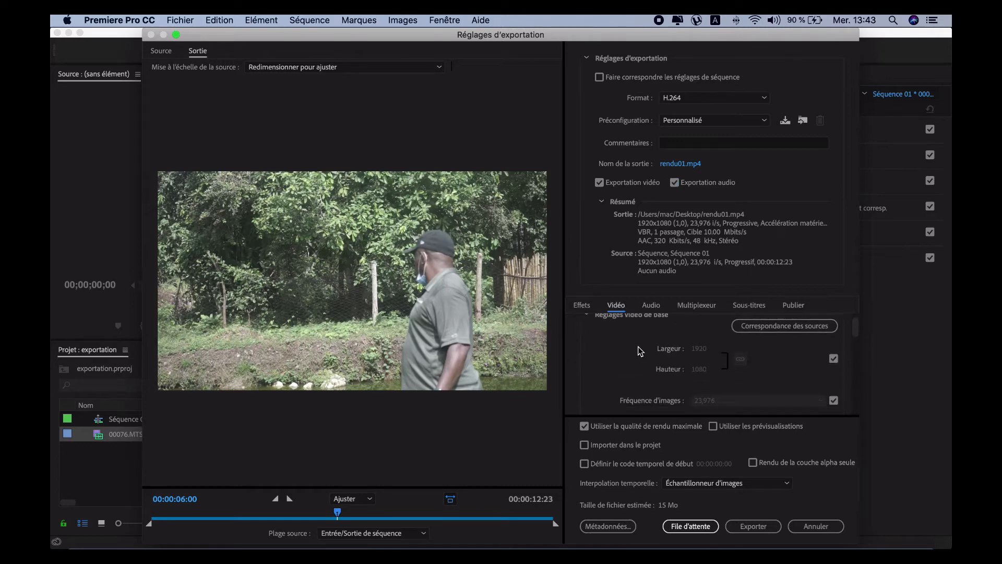
{"action": "scroll", "coordinate": [627, 354], "scroll_direction": "down", "scroll_amount": 6}
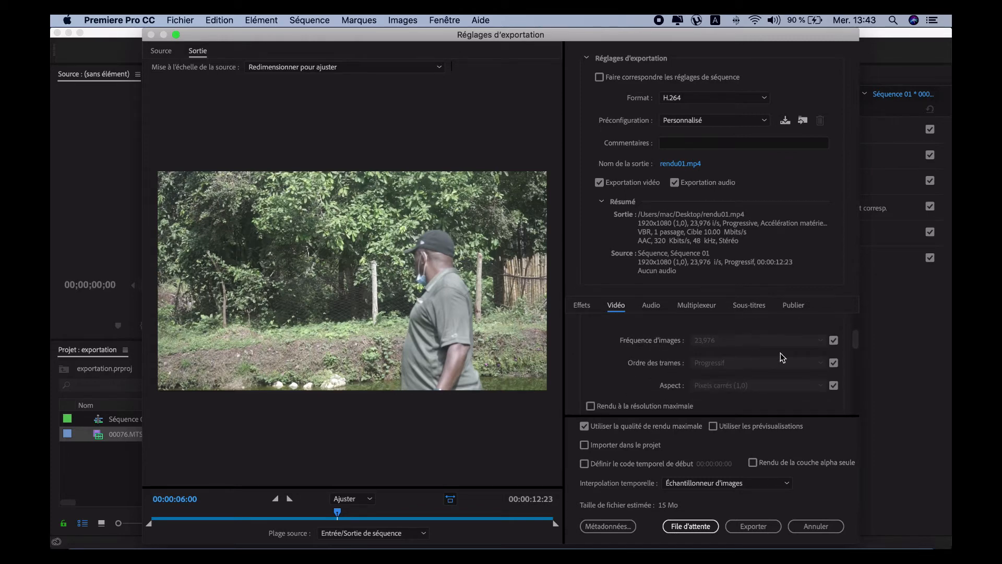
{"action": "left_click", "coordinate": [834, 341]}
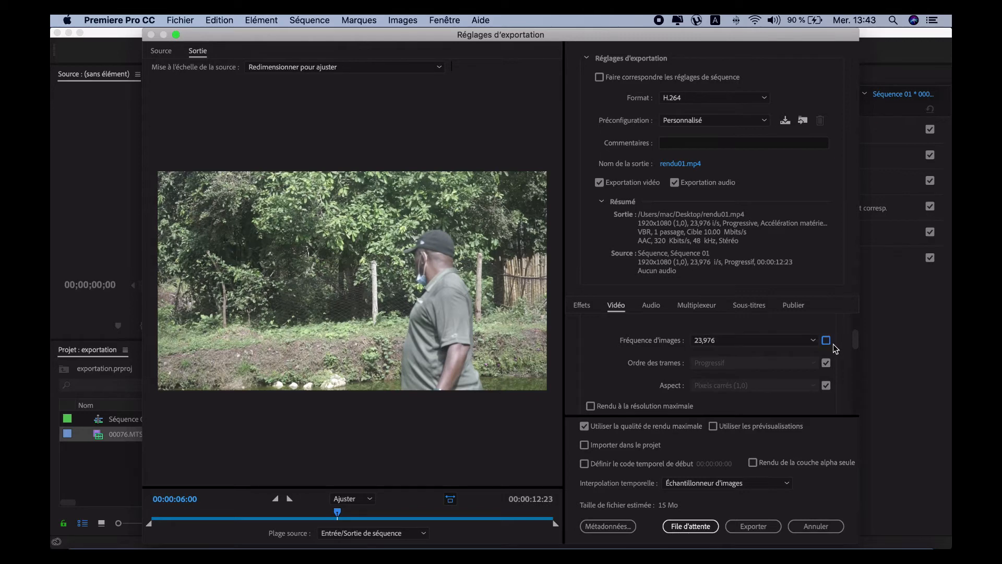
{"action": "left_click", "coordinate": [747, 340]}
{"action": "left_click", "coordinate": [714, 409]}
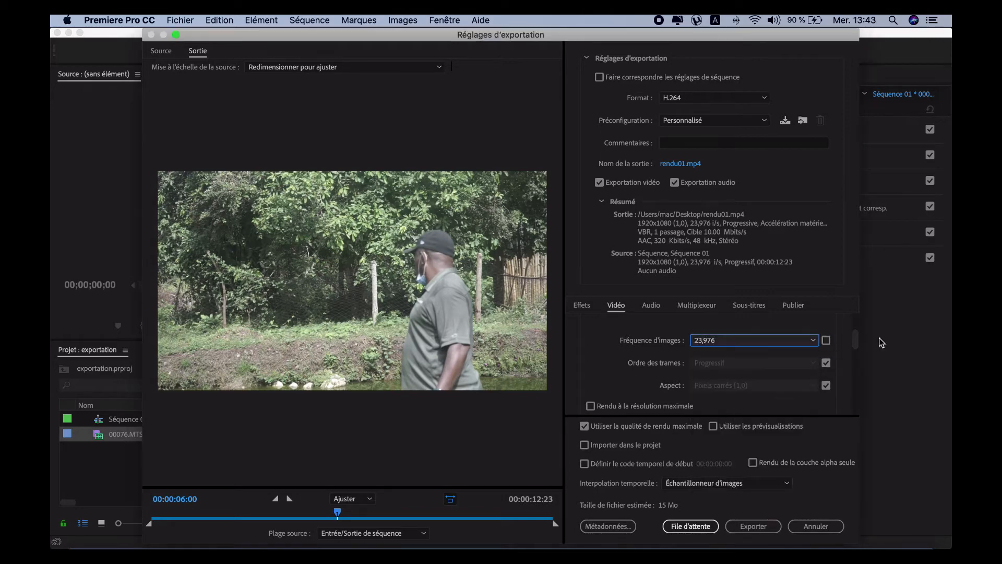
{"action": "left_click", "coordinate": [827, 341]}
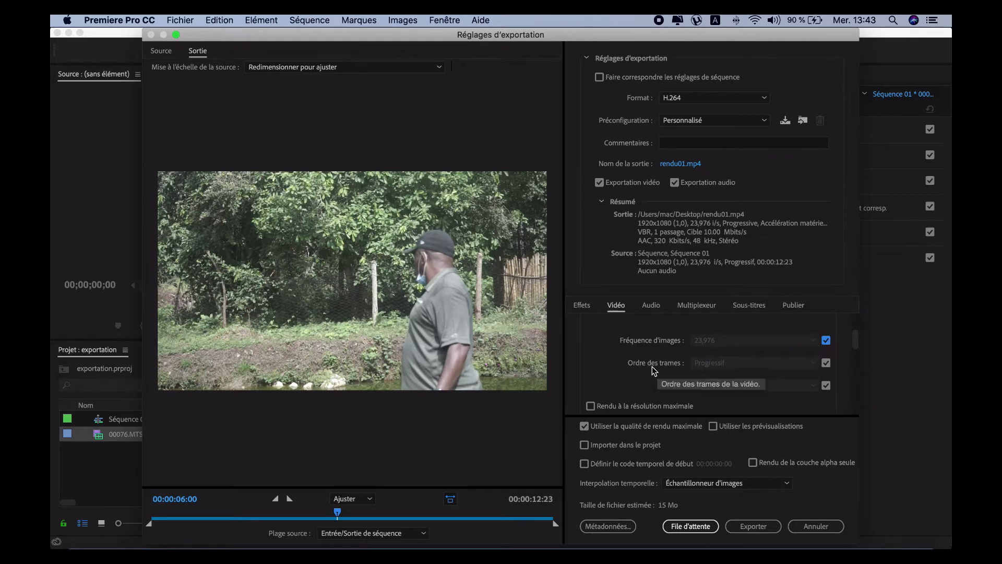
Unlink and relink the field order, and do the same for the pixel aspect after choosing Pixels carrés (1,0)
{"action": "left_click", "coordinate": [826, 363]}
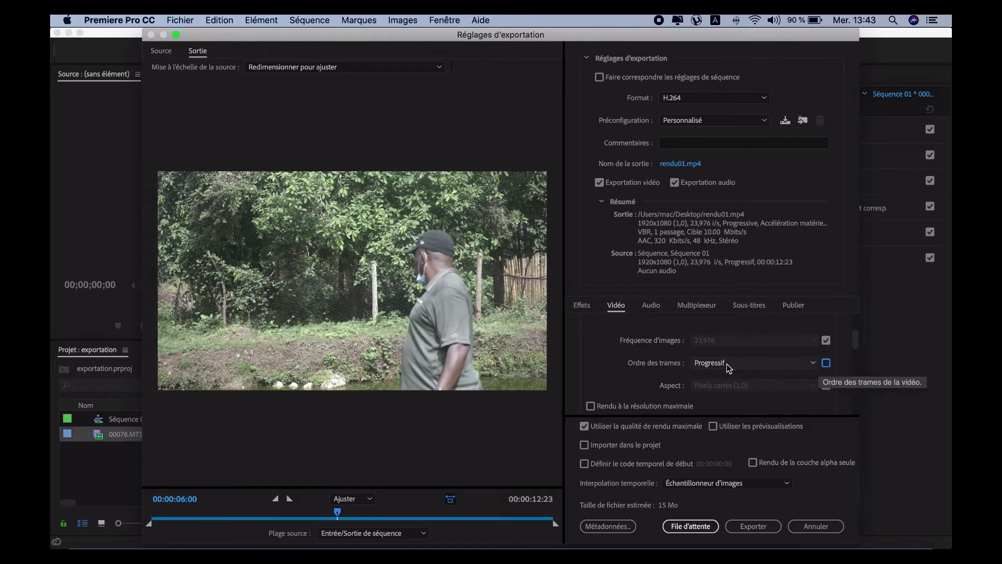
{"action": "left_click", "coordinate": [826, 362]}
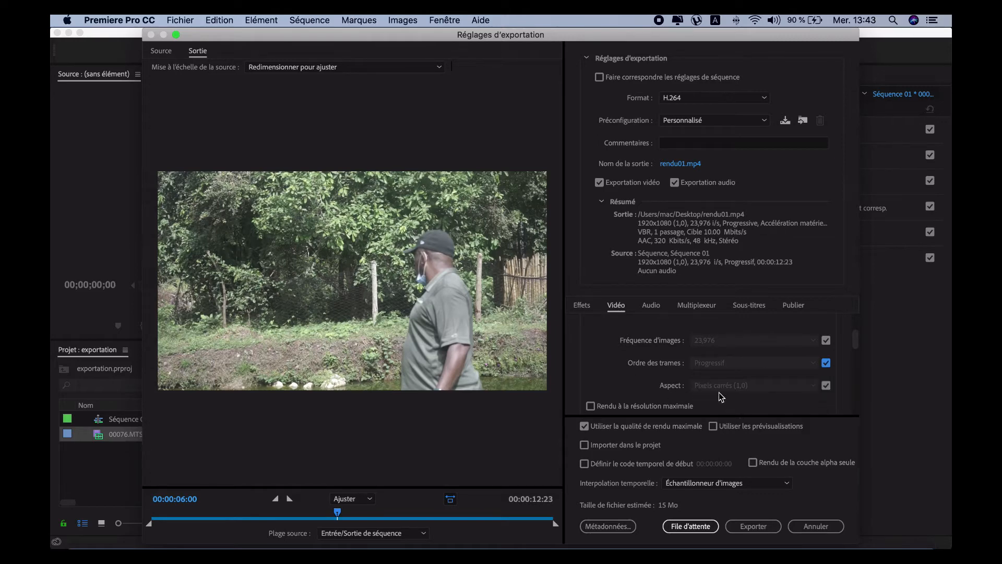
{"action": "left_click", "coordinate": [826, 386]}
{"action": "left_click", "coordinate": [813, 386]}
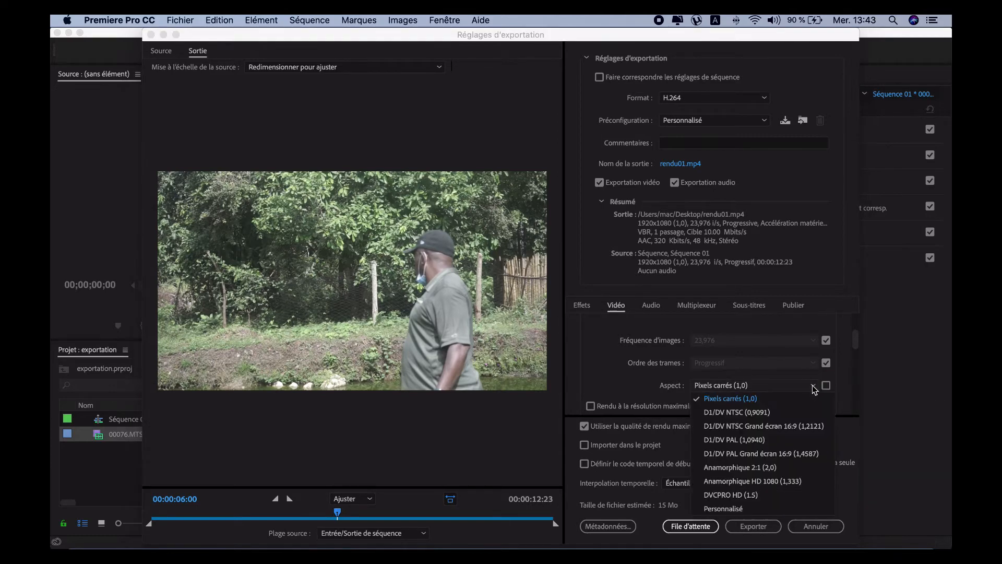
{"action": "left_click", "coordinate": [737, 399]}
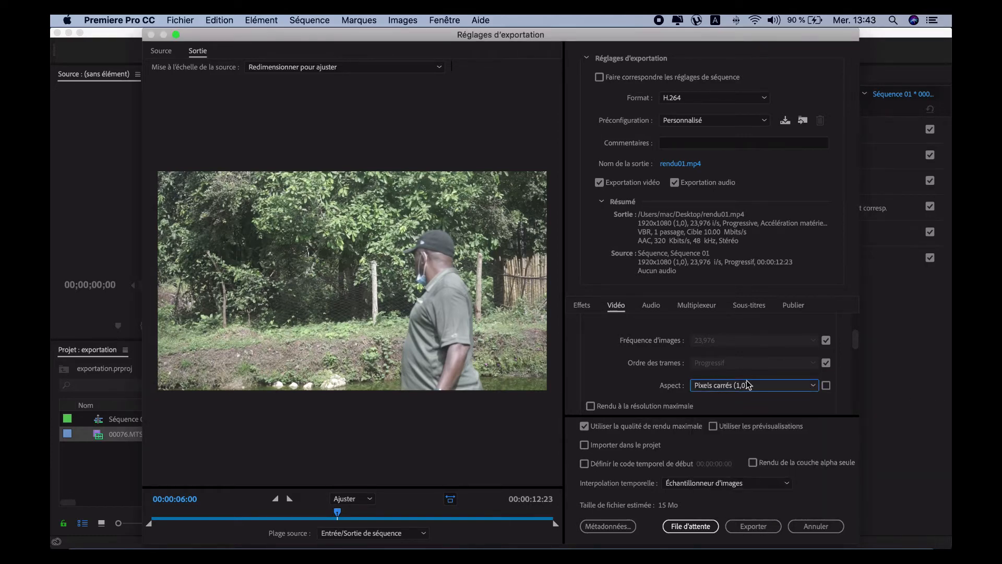
{"action": "left_click", "coordinate": [826, 386]}
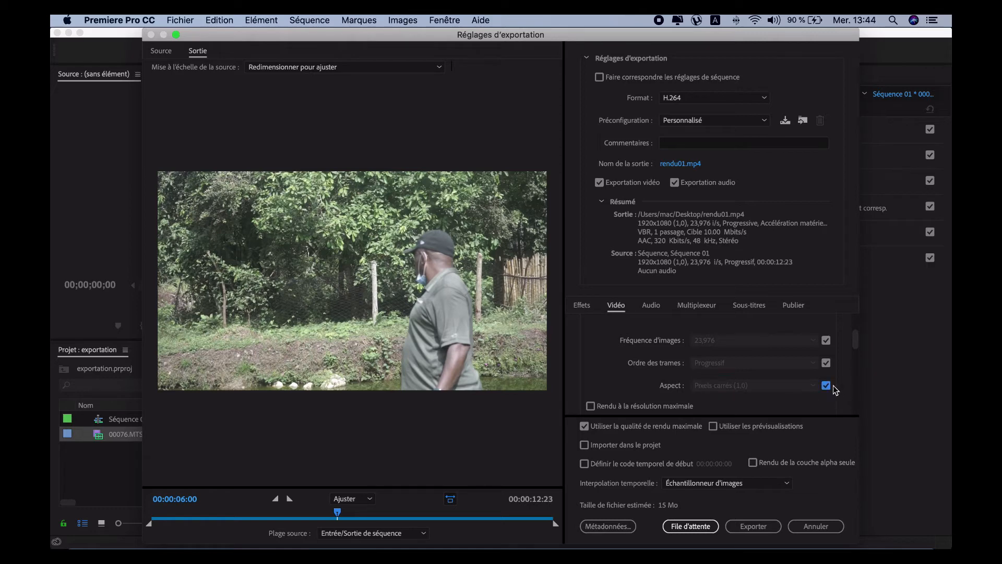
Enable rendering at maximum resolution (Rendu à la résolution maximale) in the video settings
{"action": "left_click_drag", "start_coordinate": [857, 340], "coordinate": [853, 360]}
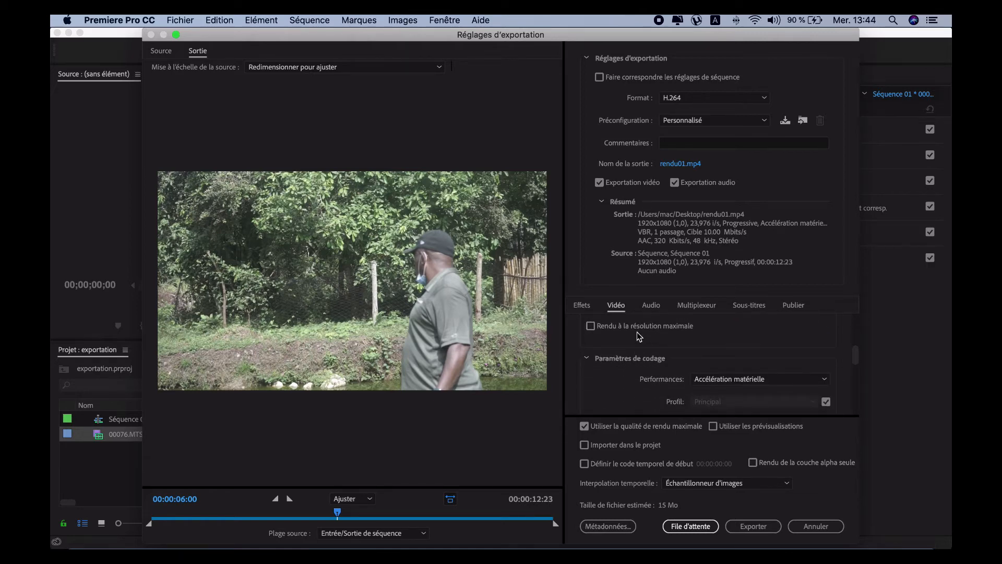
{"action": "left_click", "coordinate": [591, 326]}
{"action": "scroll", "coordinate": [723, 348], "scroll_direction": "up", "scroll_amount": 1}
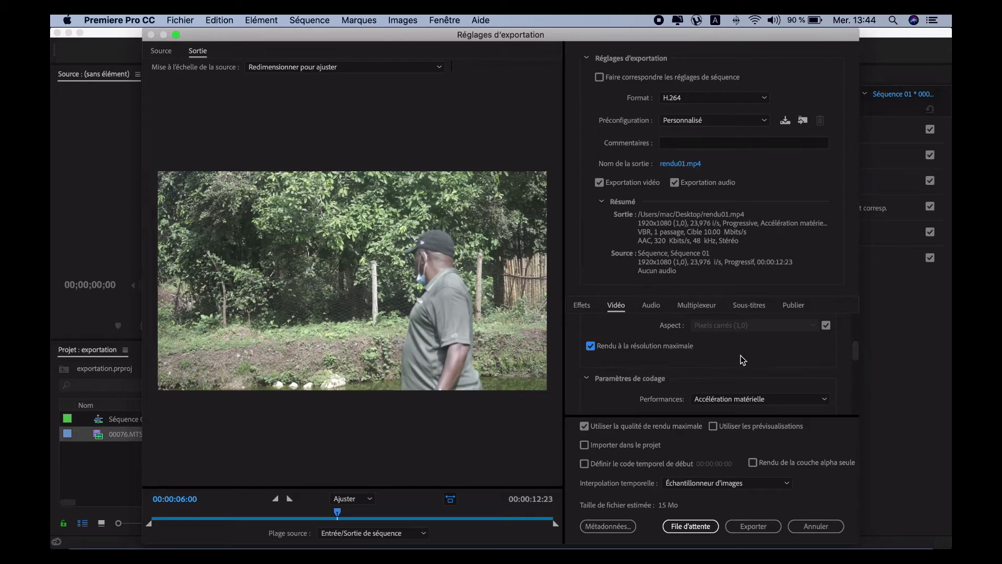
Keep the encoding performance on Accélération matérielle after reviewing its options
{"action": "left_click_drag", "start_coordinate": [856, 351], "coordinate": [854, 361]}
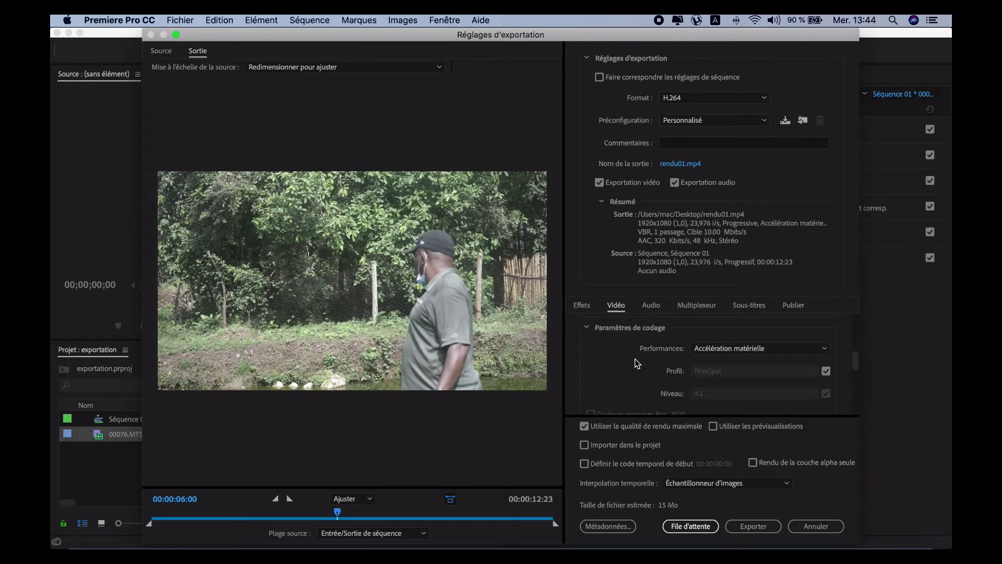
{"action": "left_click", "coordinate": [739, 350]}
{"action": "left_click", "coordinate": [738, 353]}
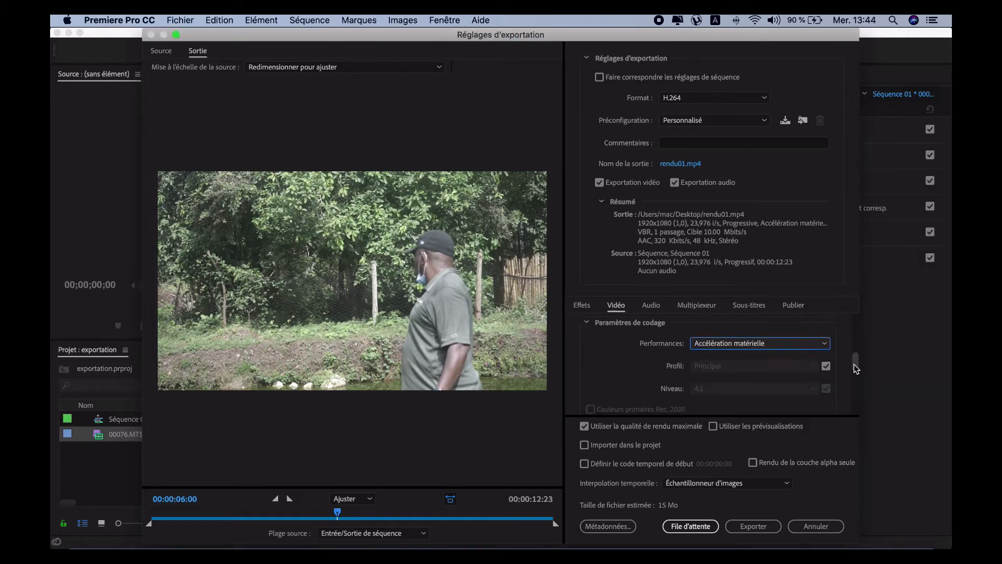
Try the High10 encoding profile, and match the profile to the source again
{"action": "scroll", "coordinate": [854, 364], "scroll_direction": "down", "scroll_amount": 3}
{"action": "left_click", "coordinate": [826, 331]}
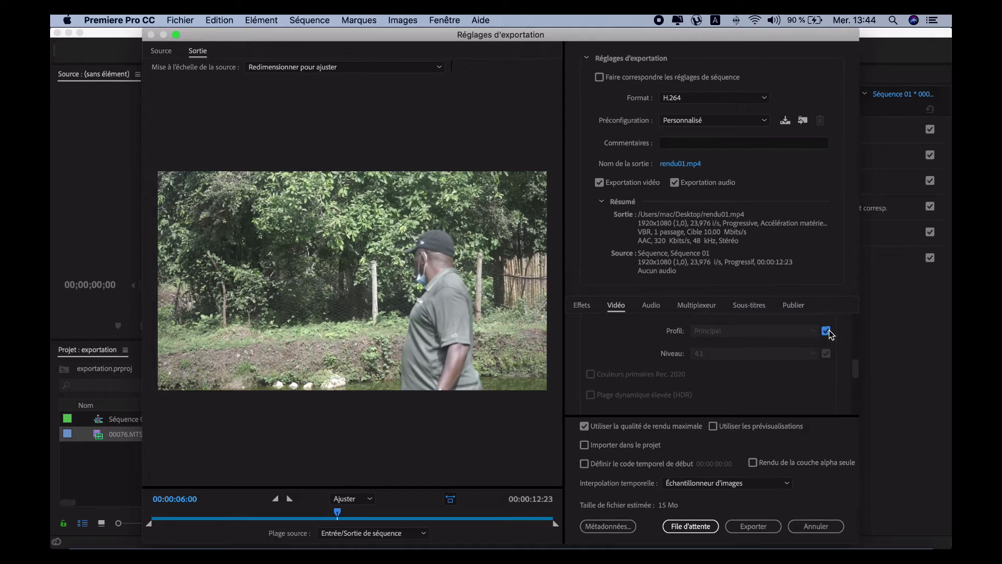
{"action": "left_click", "coordinate": [810, 333]}
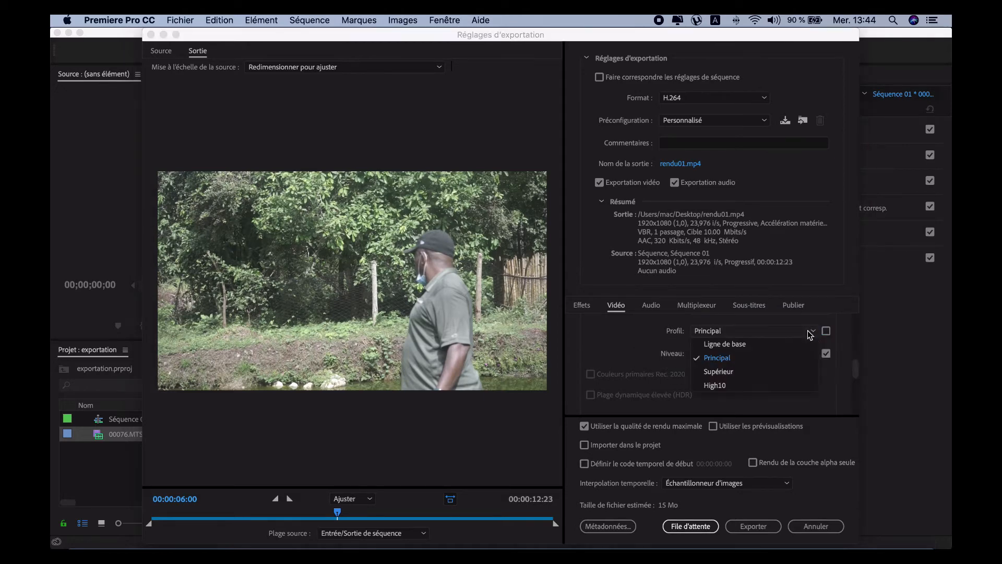
{"action": "left_click", "coordinate": [745, 384]}
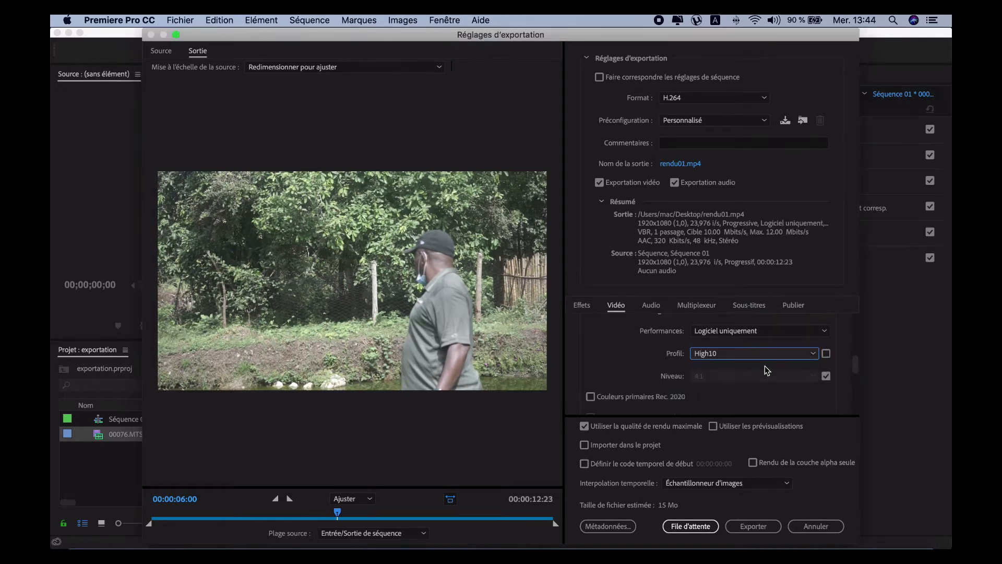
{"action": "left_click", "coordinate": [825, 354]}
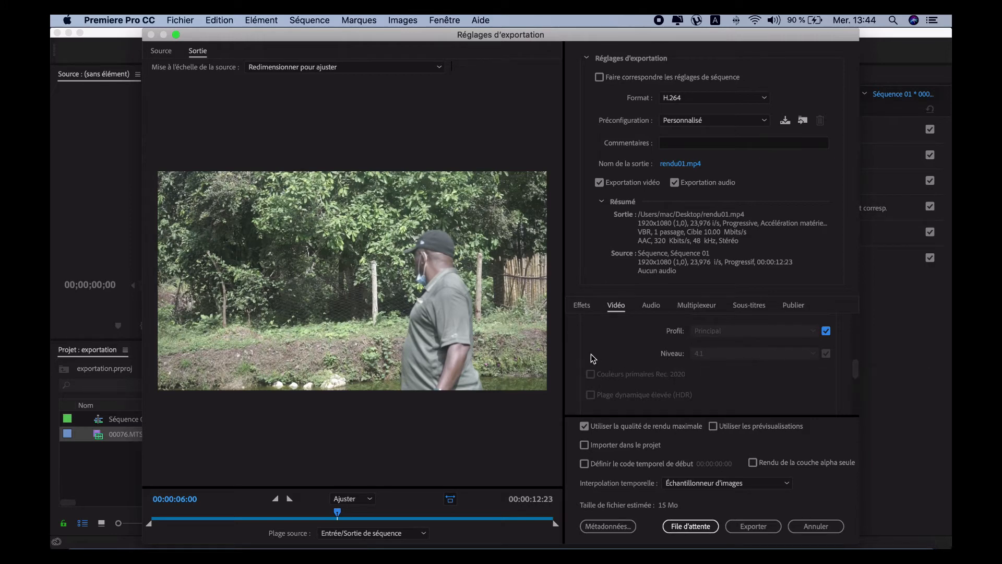
Unlink the encoding profile and level from the source and set the level to 4.2
{"action": "left_click", "coordinate": [825, 332]}
{"action": "left_click", "coordinate": [825, 354]}
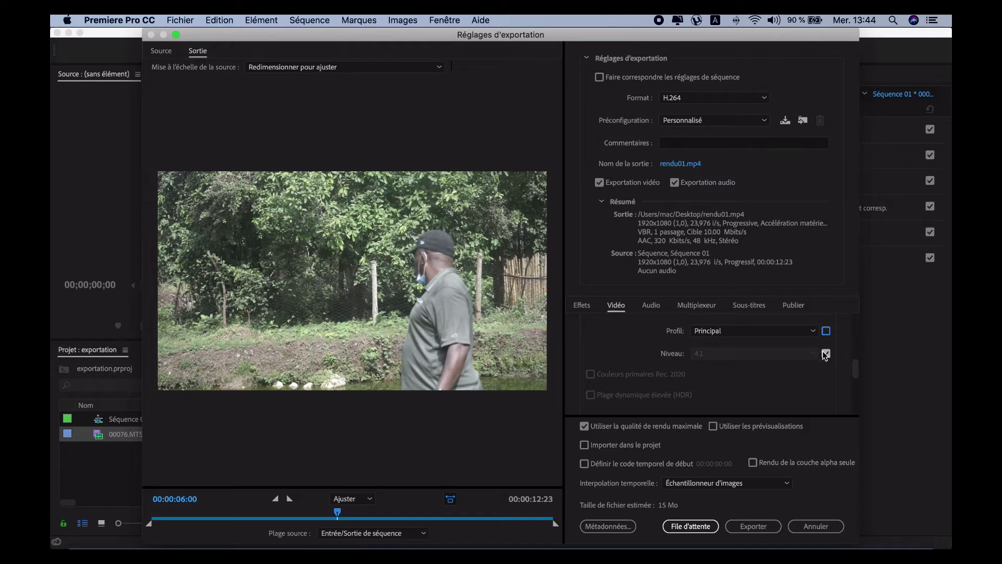
{"action": "left_click", "coordinate": [810, 353]}
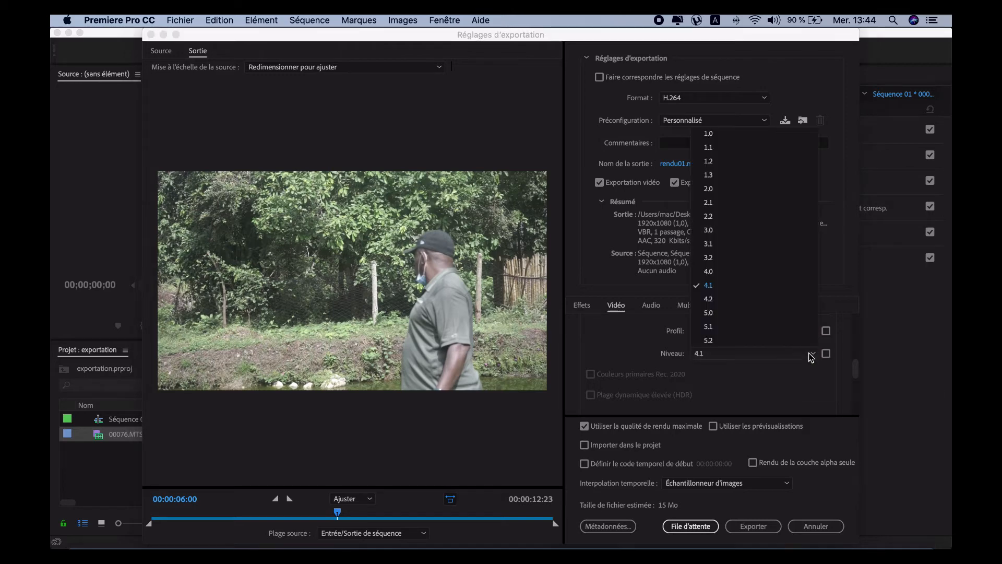
{"action": "left_click", "coordinate": [726, 302]}
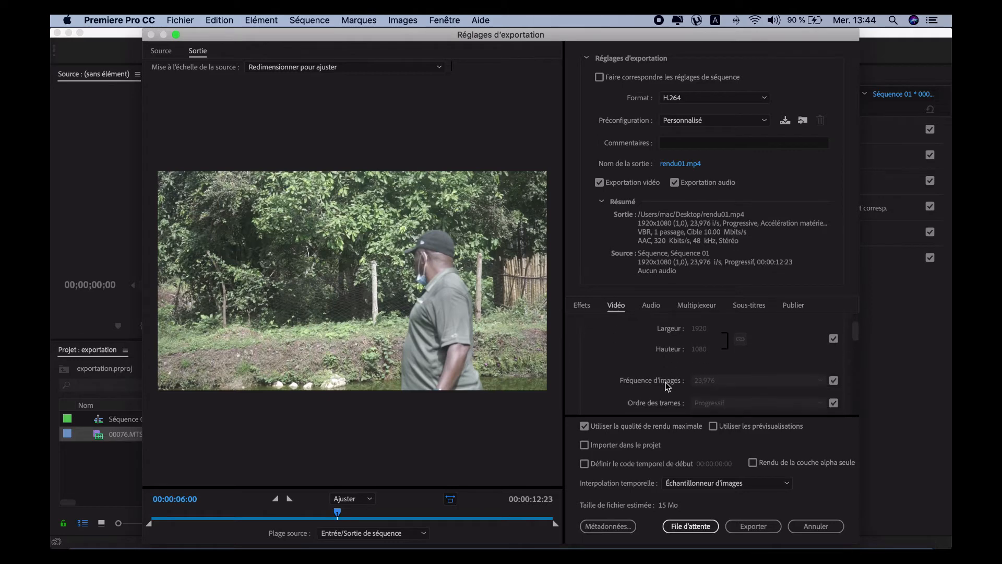
{"action": "scroll", "coordinate": [669, 383], "scroll_direction": "down", "scroll_amount": 5}
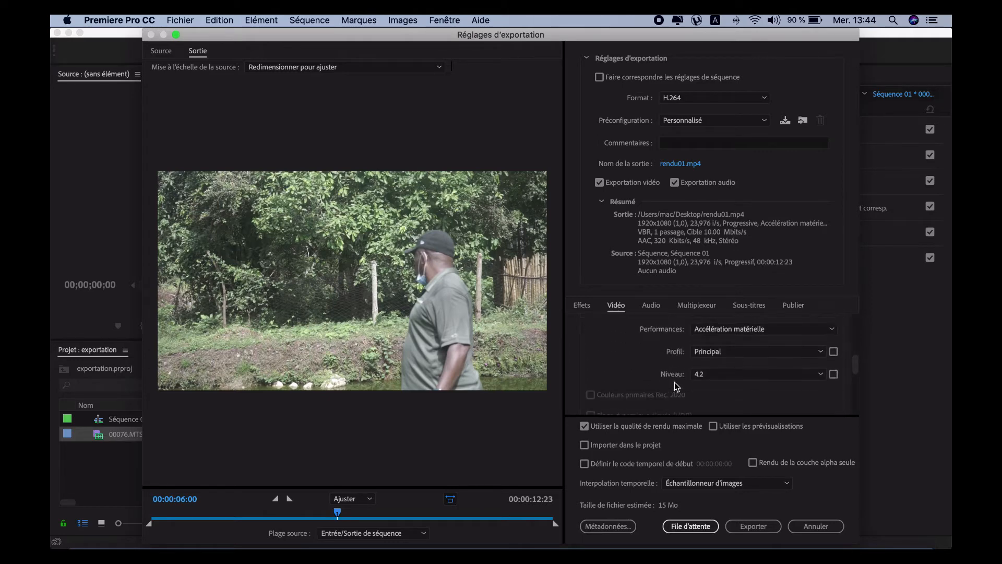
Match the encoding profile and level to the source again
{"action": "scroll", "coordinate": [675, 382], "scroll_direction": "down", "scroll_amount": 1}
{"action": "left_click", "coordinate": [827, 331]}
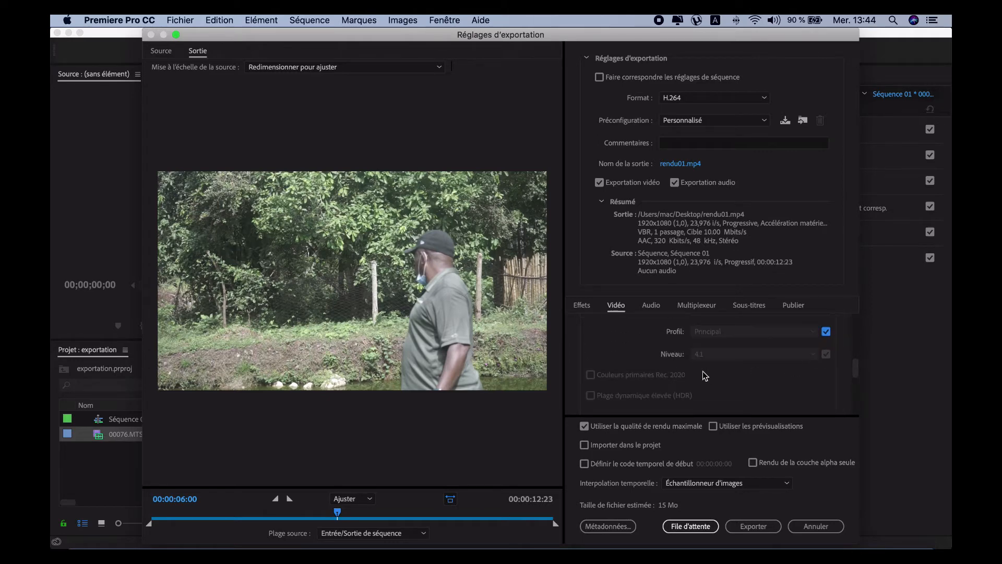
Set the bitrate encoding to CBR with a target bitrate of 40 Mbits/s
{"action": "scroll", "coordinate": [702, 371], "scroll_direction": "down", "scroll_amount": 3}
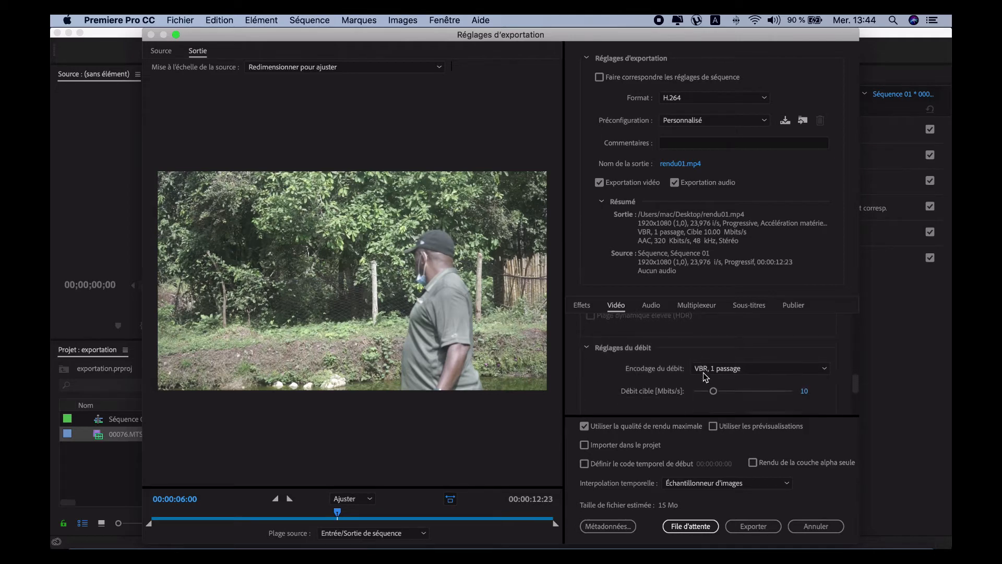
{"action": "scroll", "coordinate": [689, 372], "scroll_direction": "down", "scroll_amount": 1}
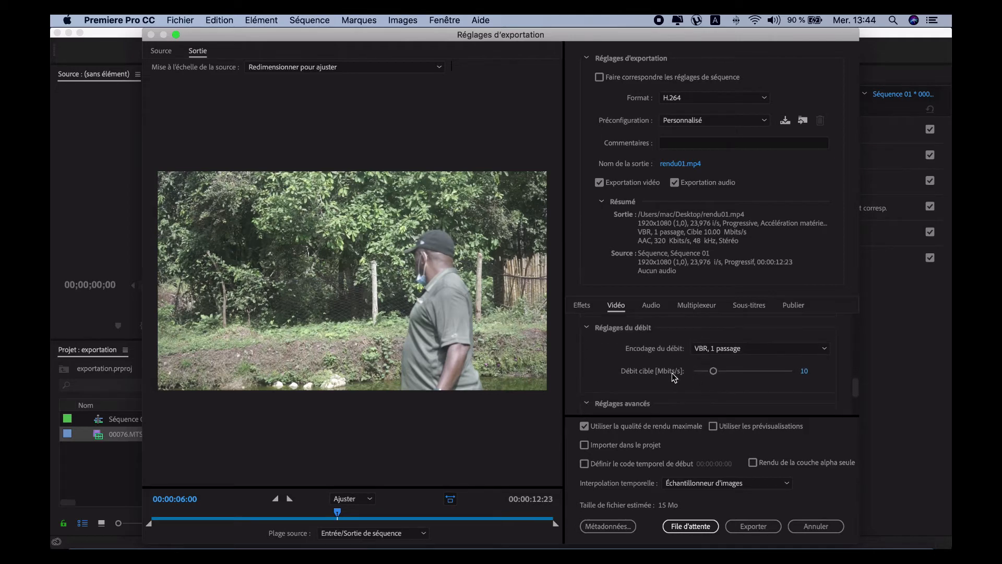
{"action": "left_click", "coordinate": [722, 351]}
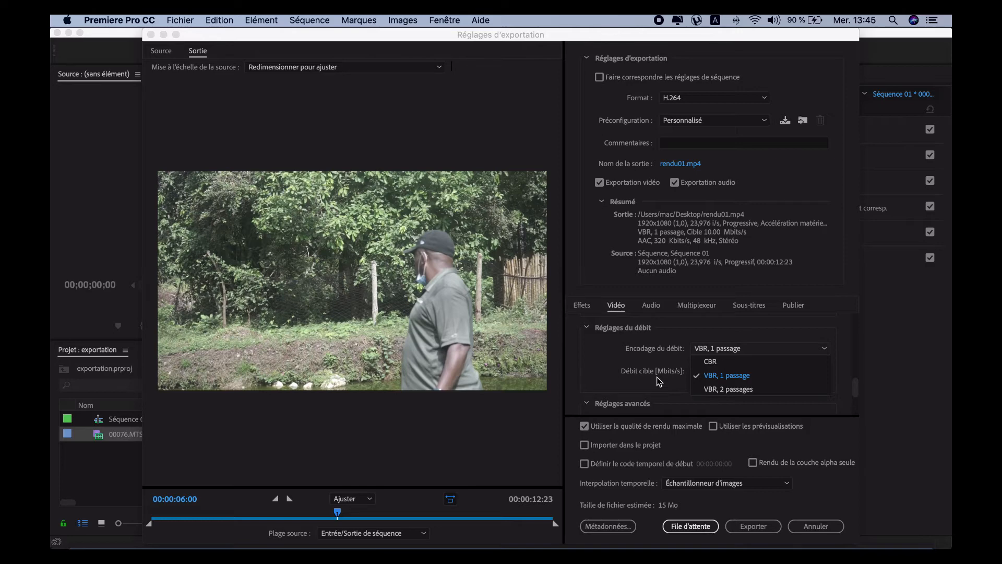
{"action": "left_click", "coordinate": [722, 362]}
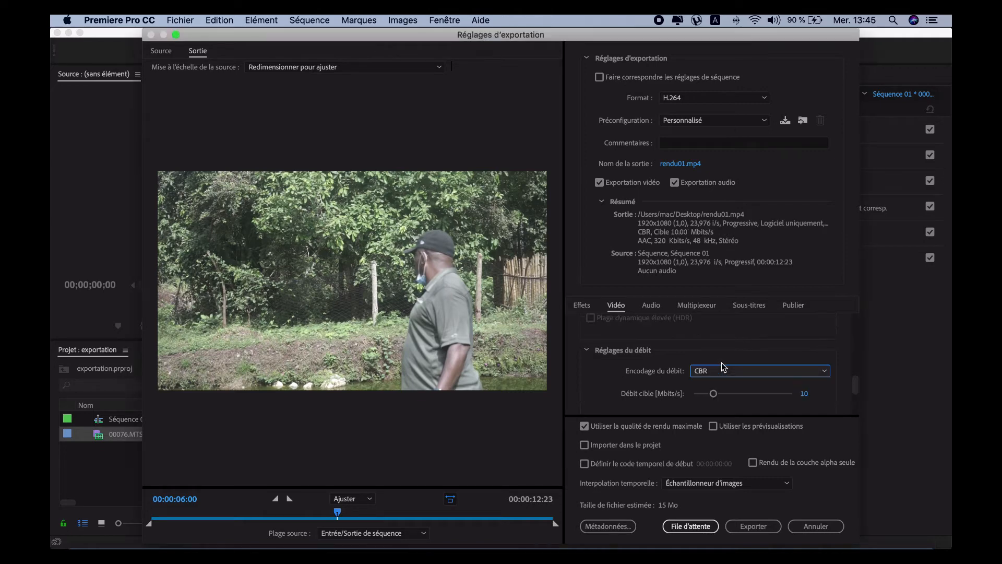
{"action": "scroll", "coordinate": [642, 374], "scroll_direction": "down", "scroll_amount": 3}
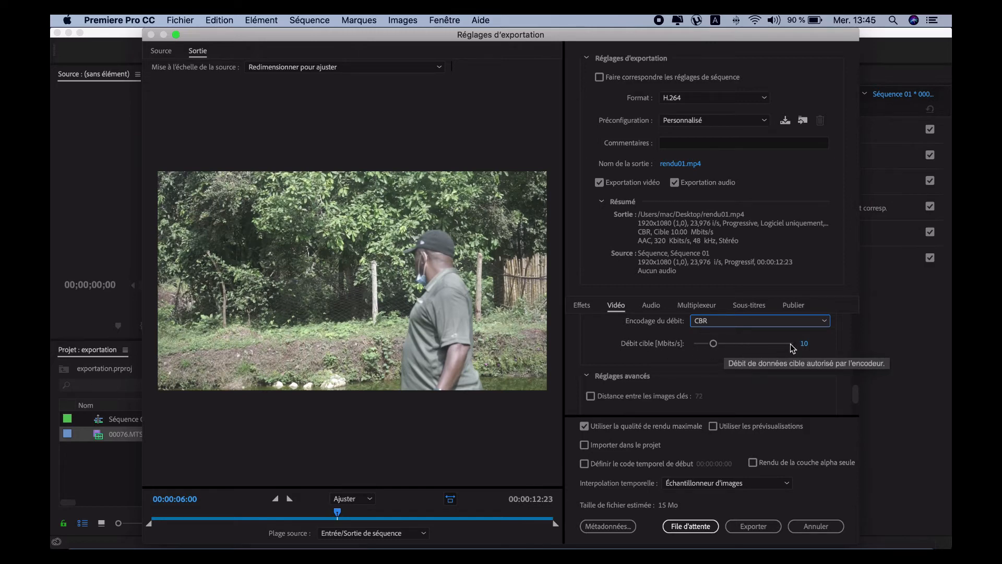
{"action": "left_click", "coordinate": [804, 343]}
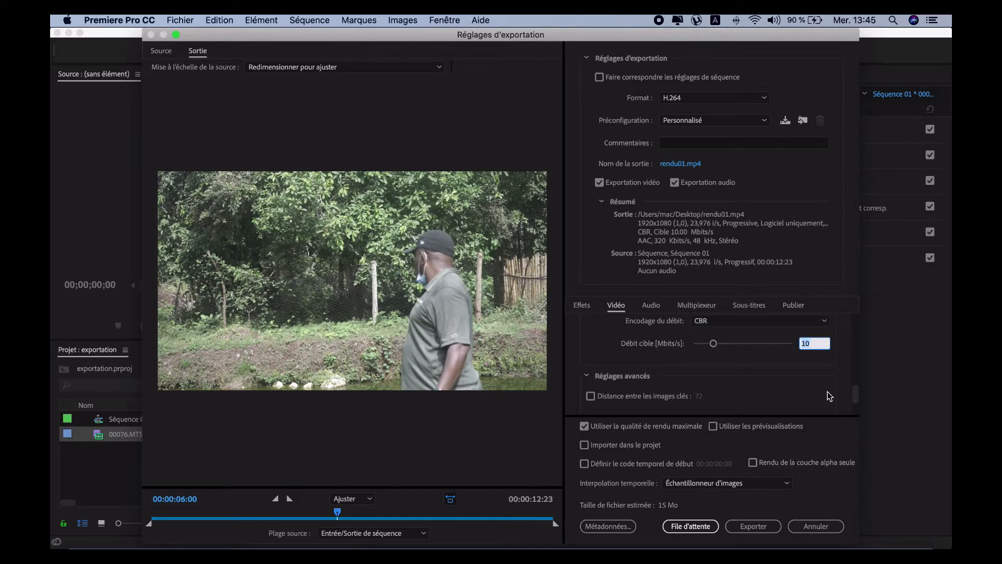
{"action": "type", "text": "40"}
{"action": "key", "text": "Return"}
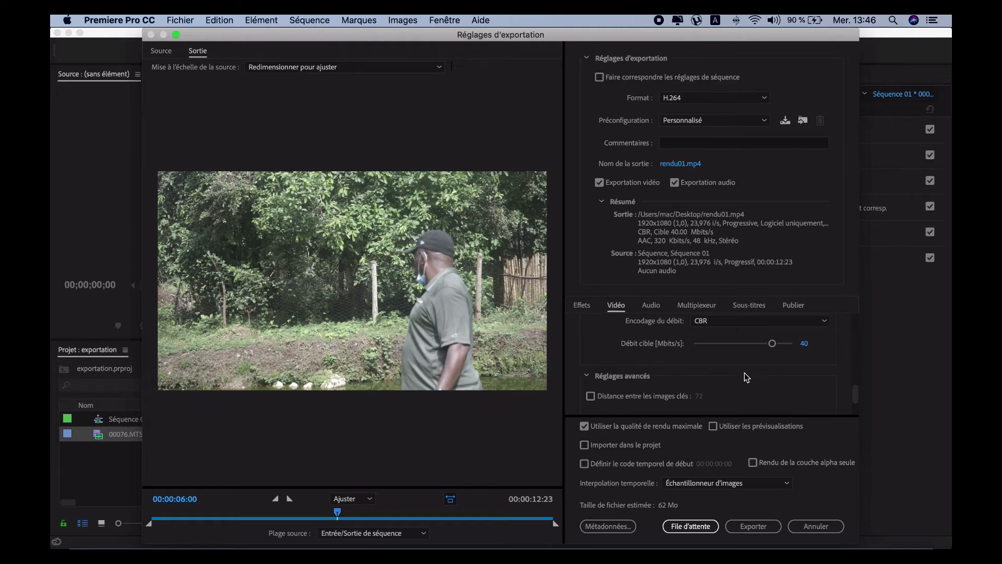
Switch the bitrate encoding to VBR, 2 passages and set the target bitrate to 15 Mbits/s
{"action": "scroll", "coordinate": [703, 373], "scroll_direction": "down", "scroll_amount": 3}
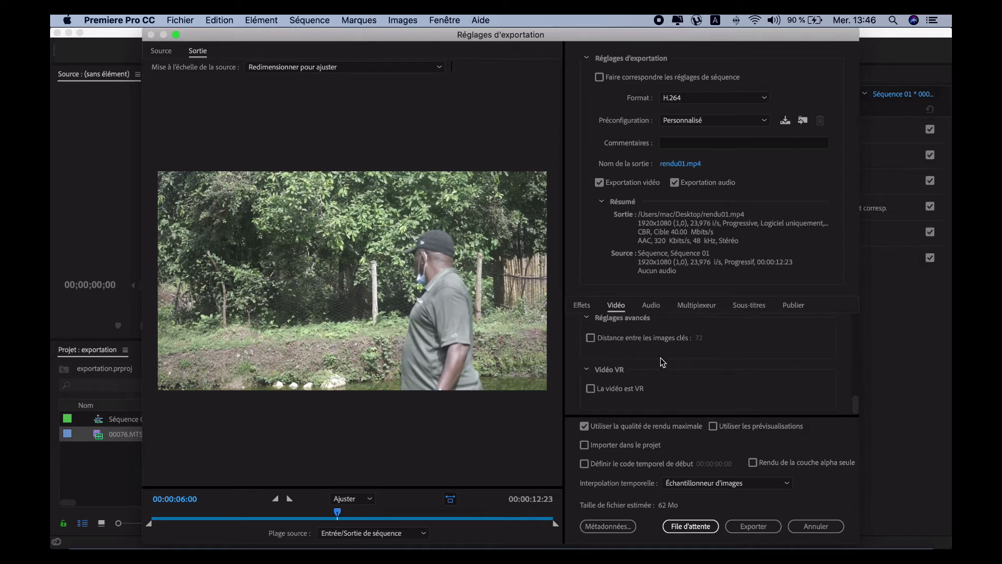
{"action": "scroll", "coordinate": [674, 360], "scroll_direction": "up", "scroll_amount": 4}
{"action": "scroll", "coordinate": [675, 364], "scroll_direction": "up", "scroll_amount": 2}
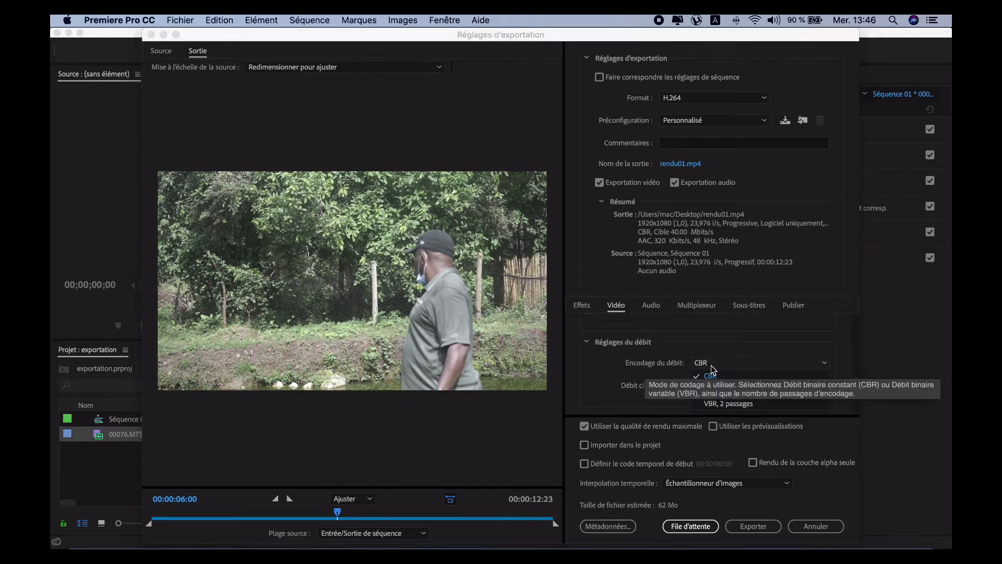
{"action": "left_click", "coordinate": [711, 365]}
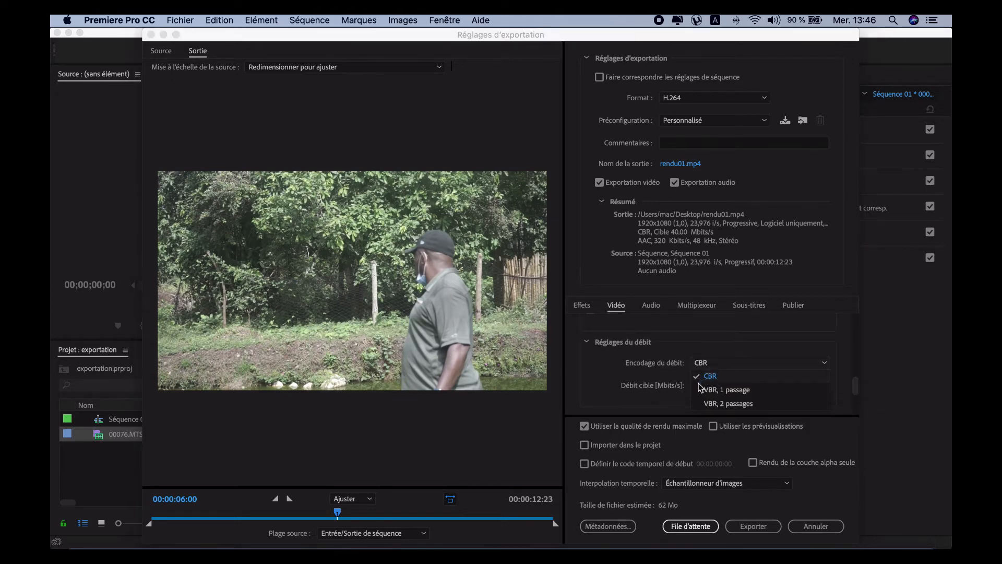
{"action": "left_click", "coordinate": [727, 403]}
{"action": "scroll", "coordinate": [597, 364], "scroll_direction": "down", "scroll_amount": 2}
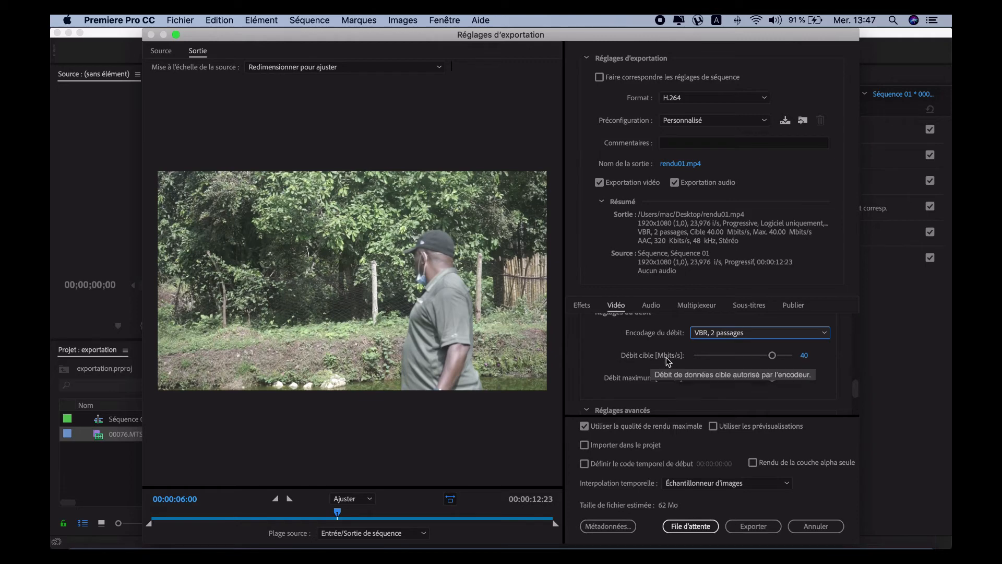
{"action": "left_click", "coordinate": [806, 355]}
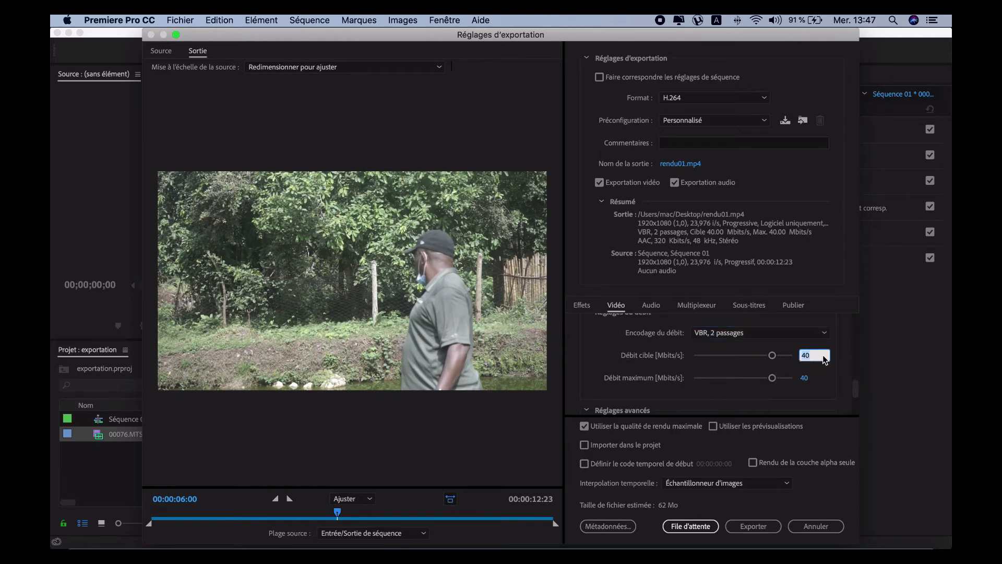
{"action": "type", "text": "15"}
{"action": "key", "text": "Return"}
Keep Utiliser la qualité de rendu maximale enabled and set the time interpolation to Flux optique
{"action": "left_click_drag", "start_coordinate": [857, 383], "coordinate": [855, 400]}
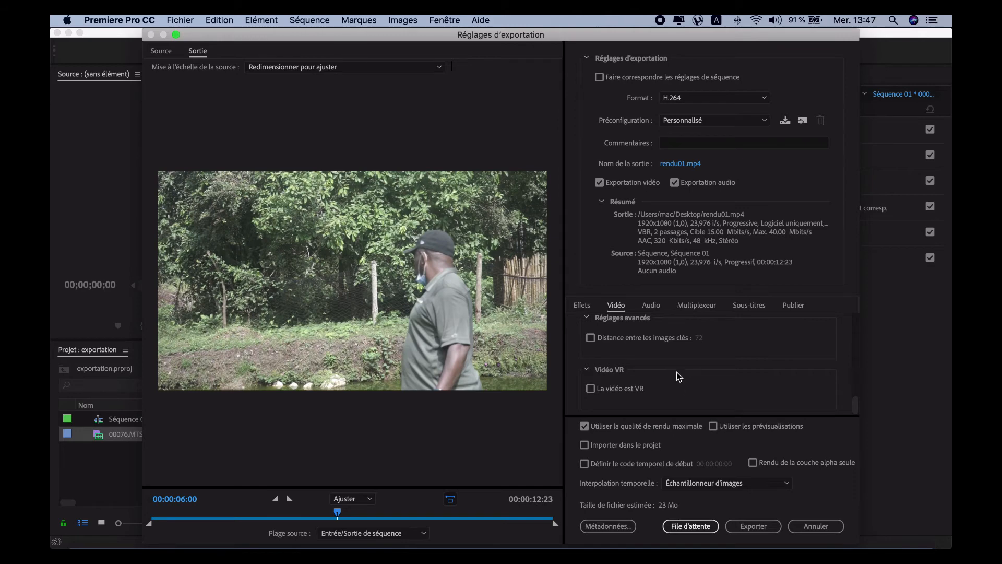
{"action": "left_click", "coordinate": [584, 427]}
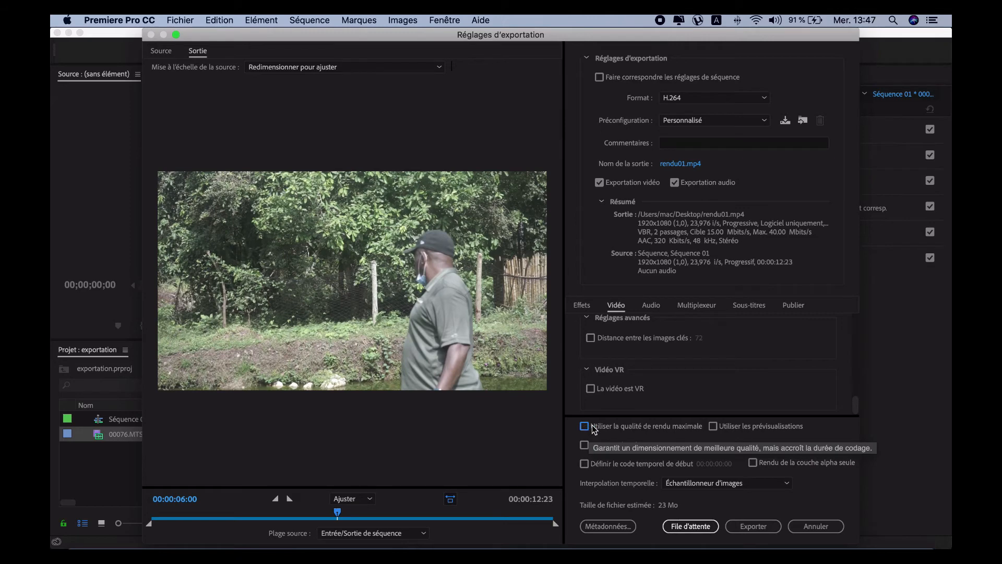
{"action": "left_click", "coordinate": [586, 426]}
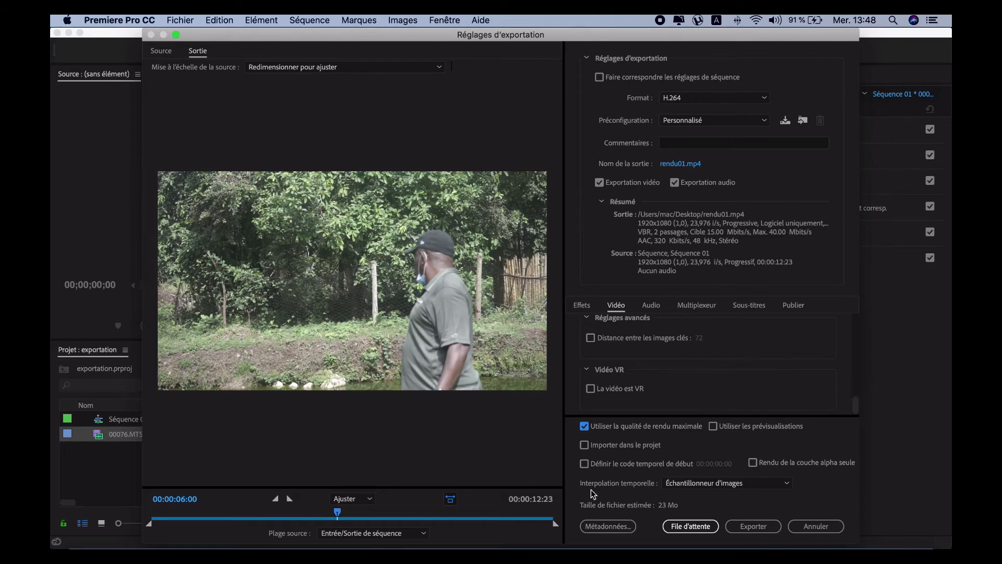
{"action": "left_click", "coordinate": [766, 485]}
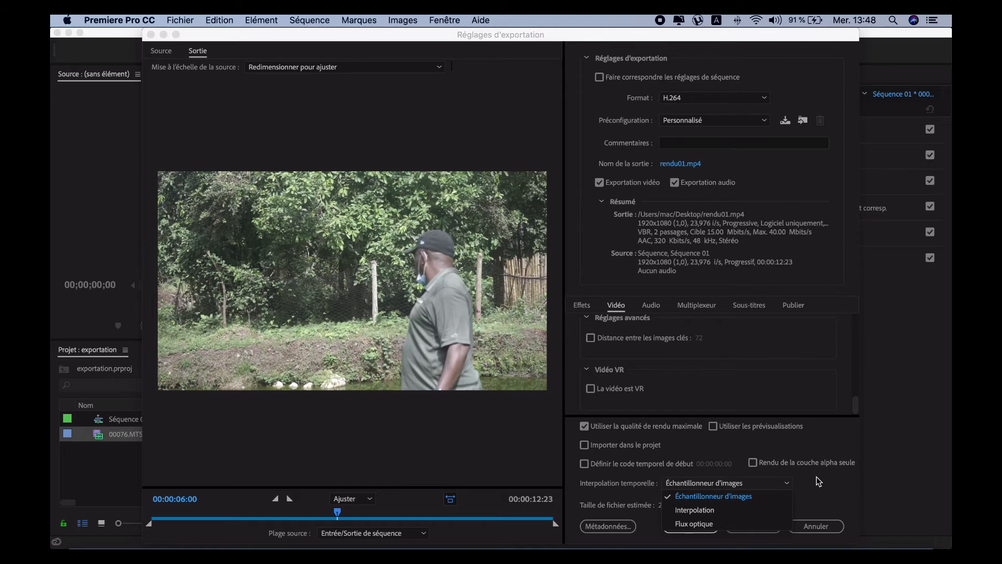
{"action": "left_click", "coordinate": [747, 524]}
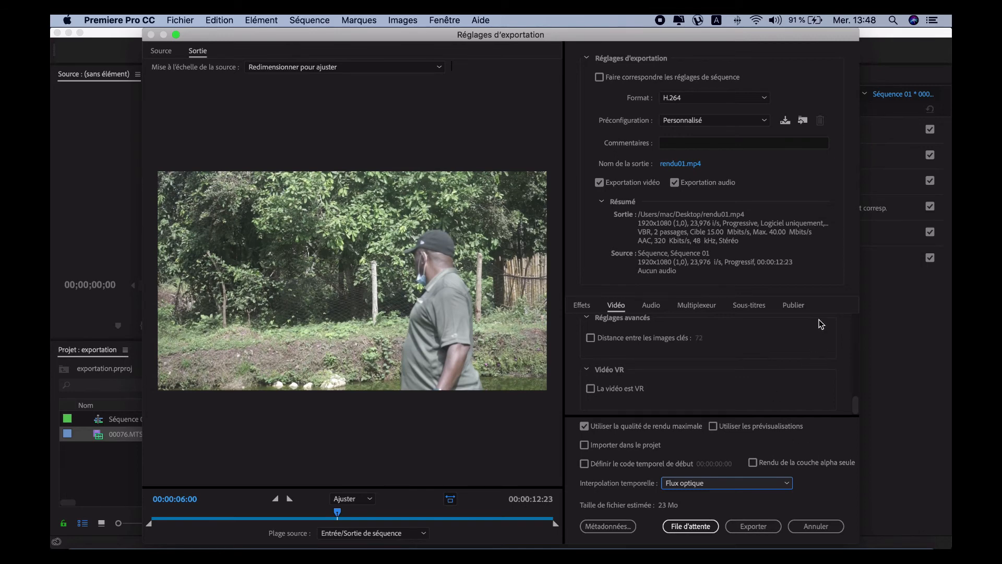
Review the audio format and basic audio settings, keeping the audio quality at Supérieure
{"action": "scroll", "coordinate": [829, 325], "scroll_direction": "up", "scroll_amount": 6}
{"action": "scroll", "coordinate": [831, 334], "scroll_direction": "up", "scroll_amount": 3}
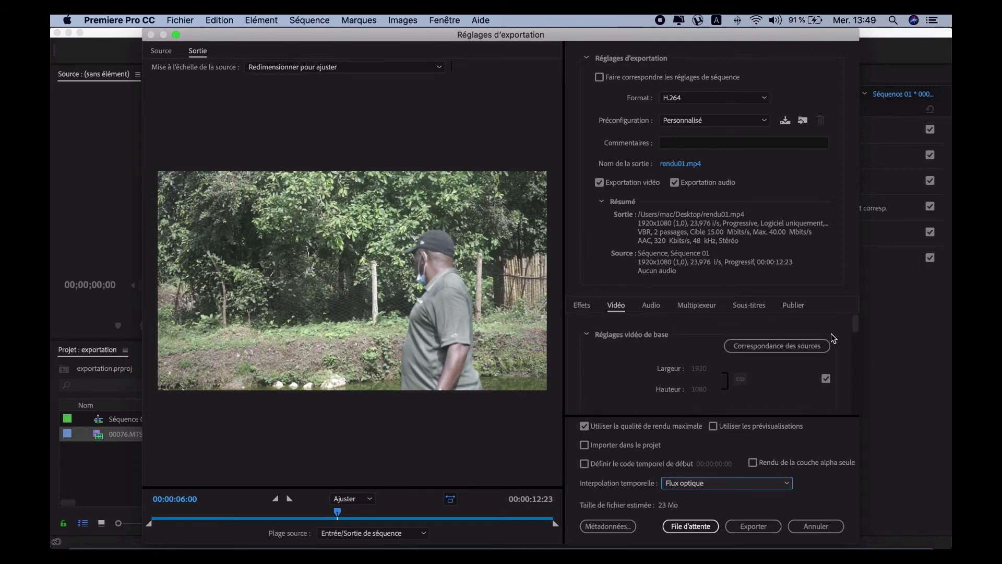
{"action": "left_click", "coordinate": [657, 309]}
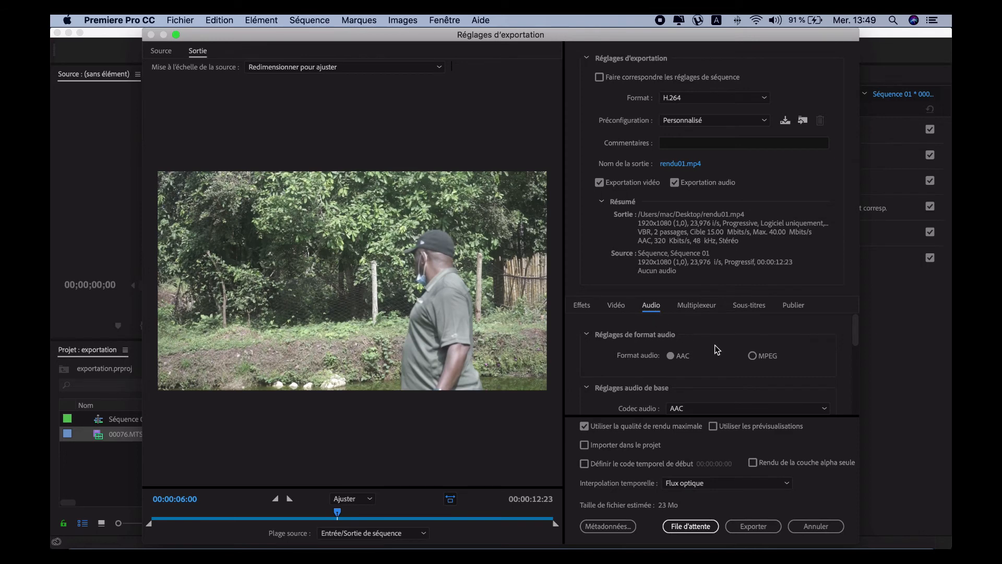
{"action": "scroll", "coordinate": [718, 346], "scroll_direction": "down", "scroll_amount": 2}
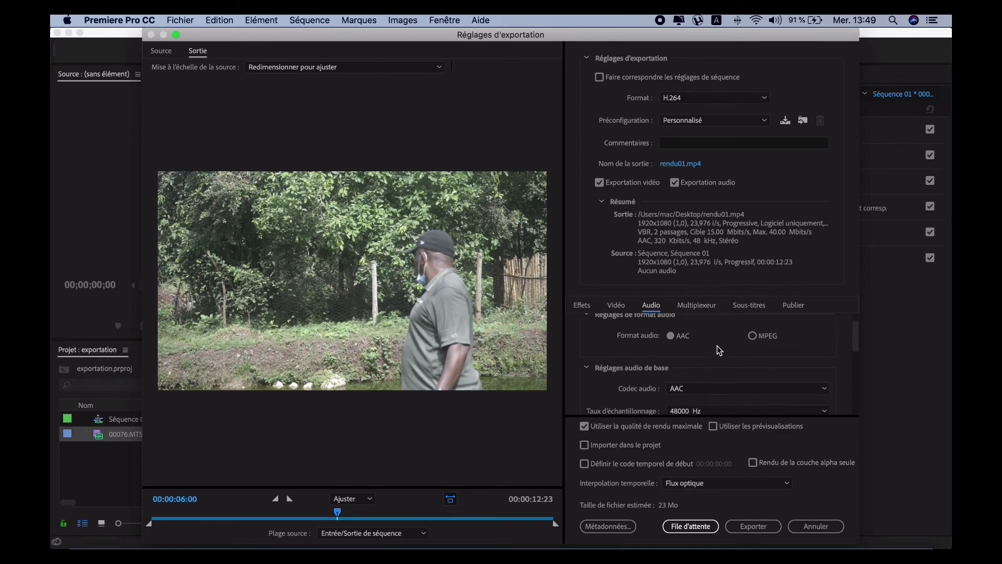
{"action": "scroll", "coordinate": [705, 347], "scroll_direction": "up", "scroll_amount": 1}
{"action": "scroll", "coordinate": [684, 353], "scroll_direction": "down", "scroll_amount": 2}
{"action": "scroll", "coordinate": [620, 380], "scroll_direction": "down", "scroll_amount": 2}
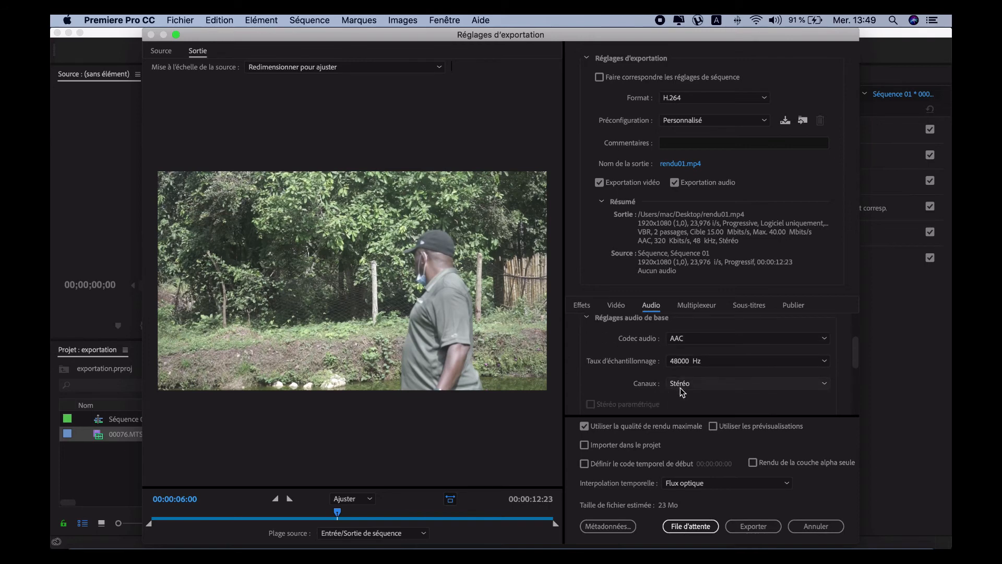
{"action": "scroll", "coordinate": [642, 387], "scroll_direction": "down", "scroll_amount": 1}
{"action": "scroll", "coordinate": [678, 386], "scroll_direction": "down", "scroll_amount": 2}
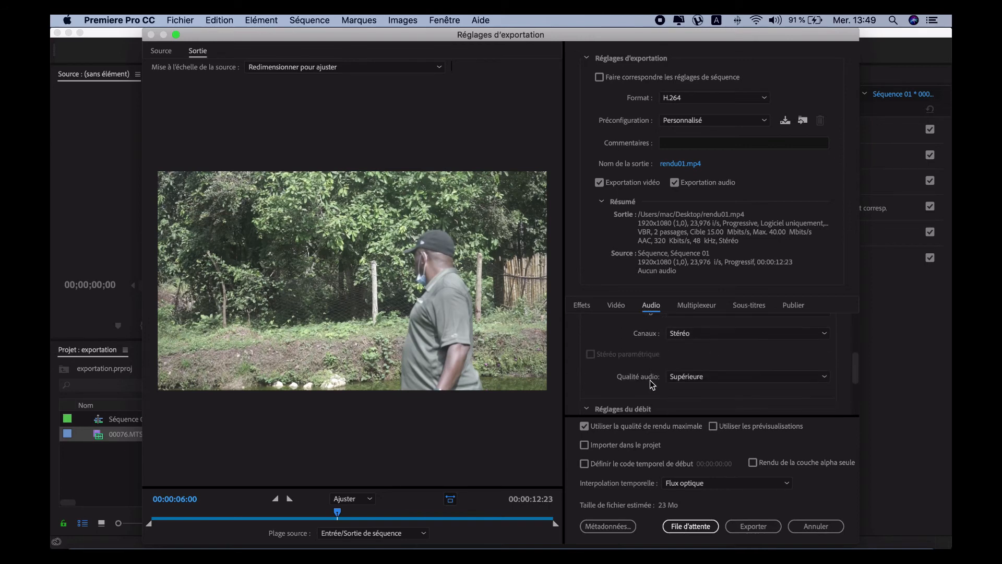
{"action": "left_click", "coordinate": [690, 383]}
{"action": "left_click", "coordinate": [707, 369]}
{"action": "scroll", "coordinate": [627, 361], "scroll_direction": "down", "scroll_amount": 2}
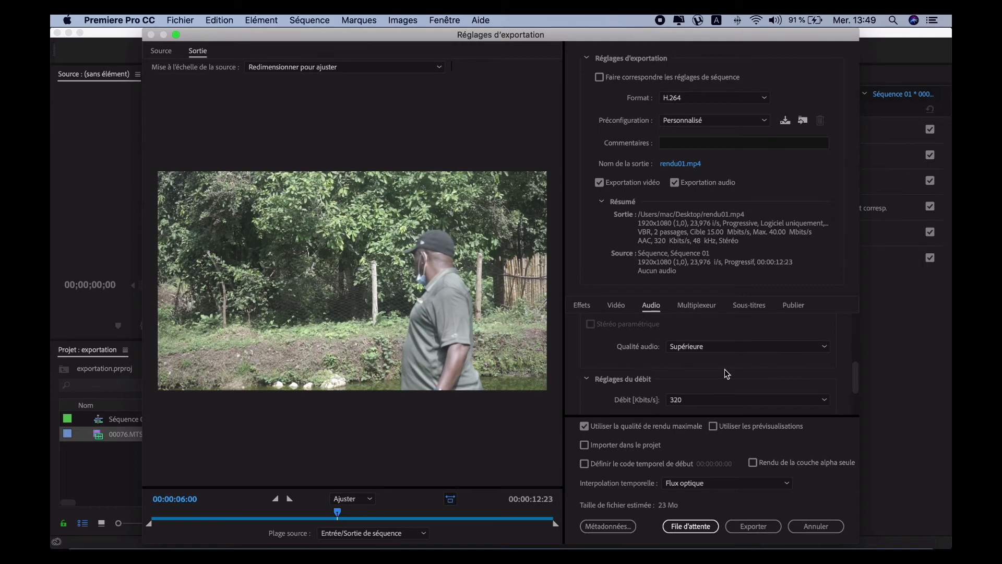
Check the available audio bitrates and keep 320 Kbits/s, along with the advanced audio settings
{"action": "scroll", "coordinate": [721, 365], "scroll_direction": "down", "scroll_amount": 3}
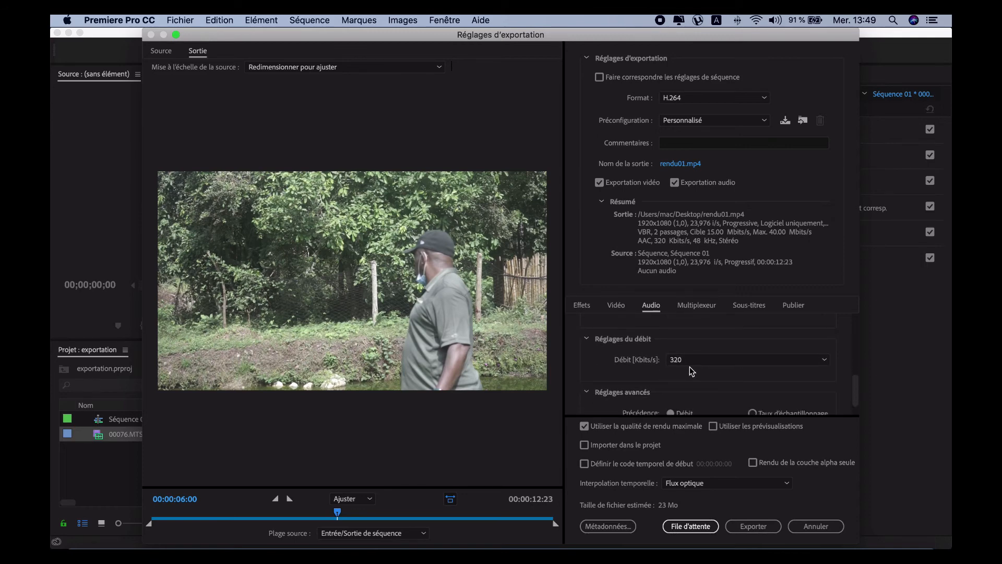
{"action": "left_click", "coordinate": [702, 362]}
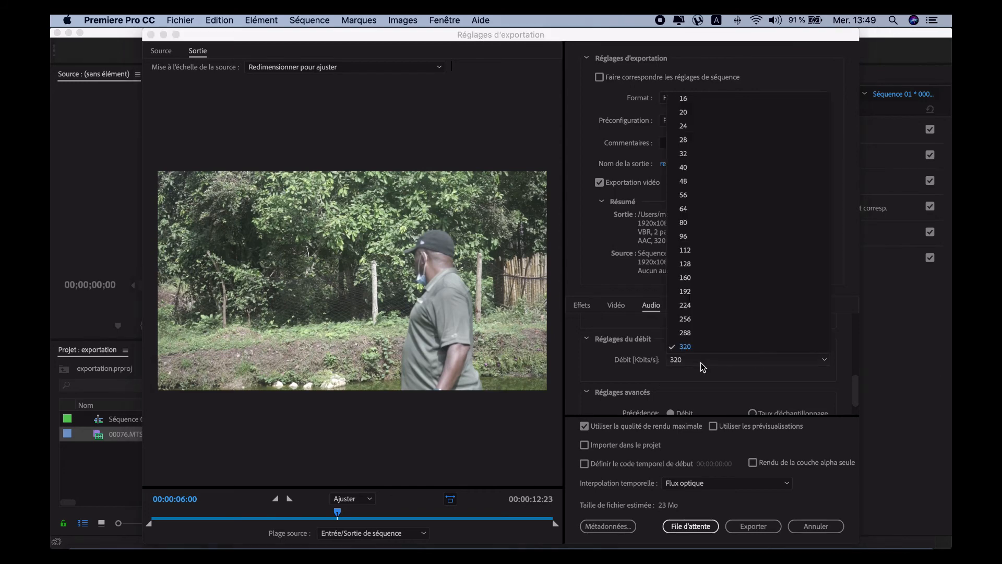
{"action": "left_click", "coordinate": [659, 367]}
{"action": "scroll", "coordinate": [625, 362], "scroll_direction": "down", "scroll_amount": 2}
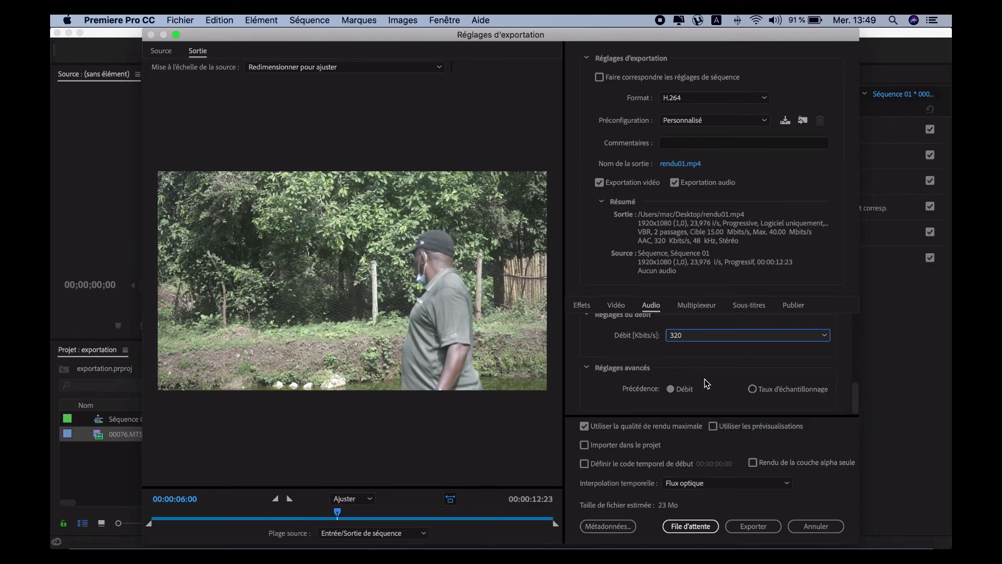
Save the export settings as a preset named config 1920x1080p, including the publishing parameters
{"action": "scroll", "coordinate": [711, 383], "scroll_direction": "up", "scroll_amount": 5}
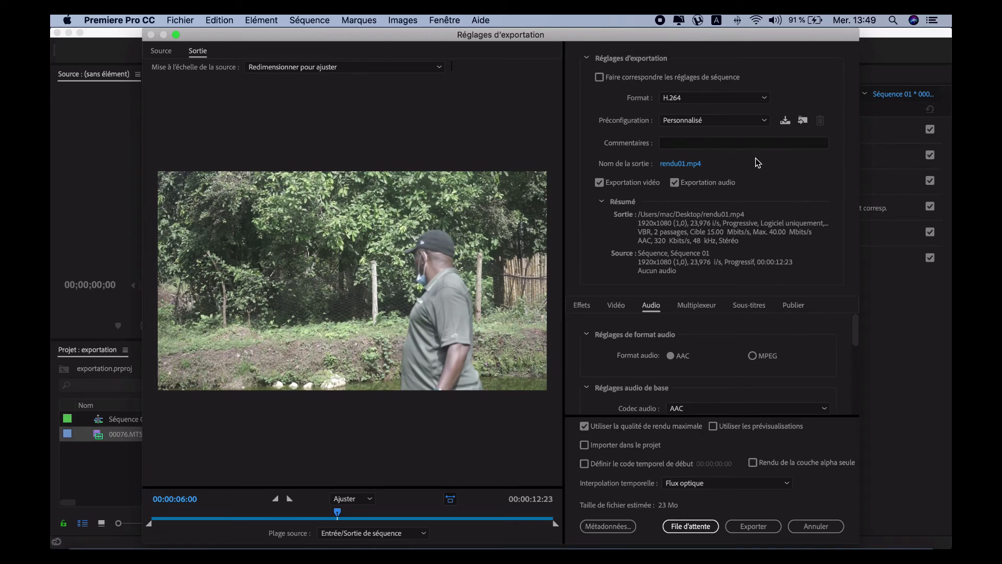
{"action": "left_click", "coordinate": [785, 122]}
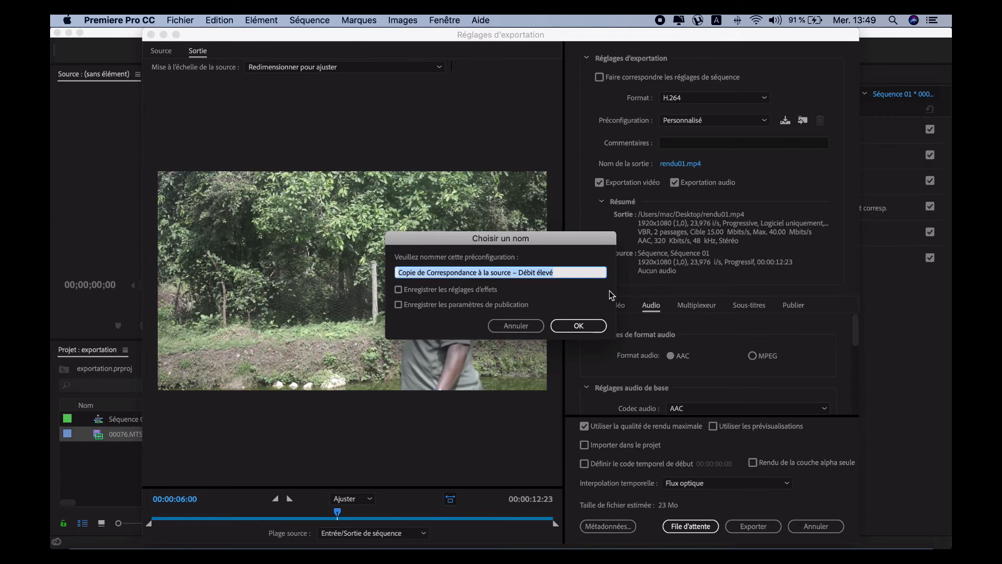
{"action": "type", "text": "con"}
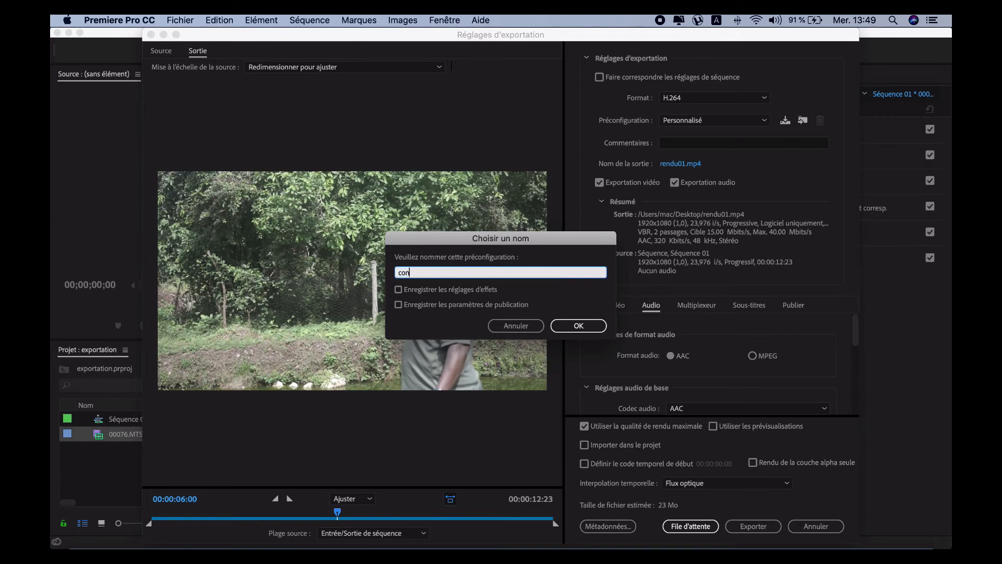
{"action": "type", "text": "fig 1920x1080p"}
{"action": "left_click", "coordinate": [400, 307]}
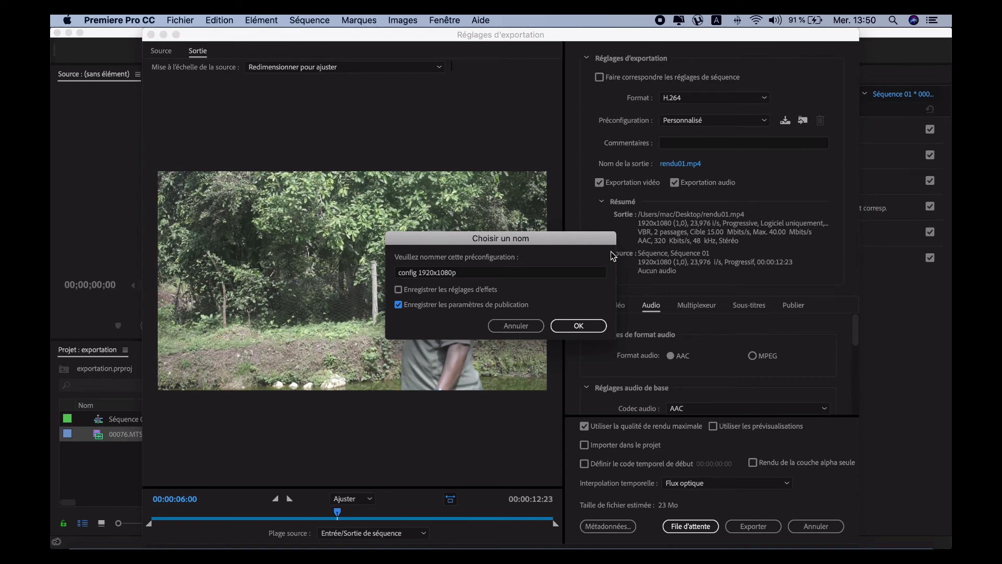
{"action": "left_click", "coordinate": [415, 289]}
{"action": "left_click", "coordinate": [453, 290]}
{"action": "left_click", "coordinate": [566, 326]}
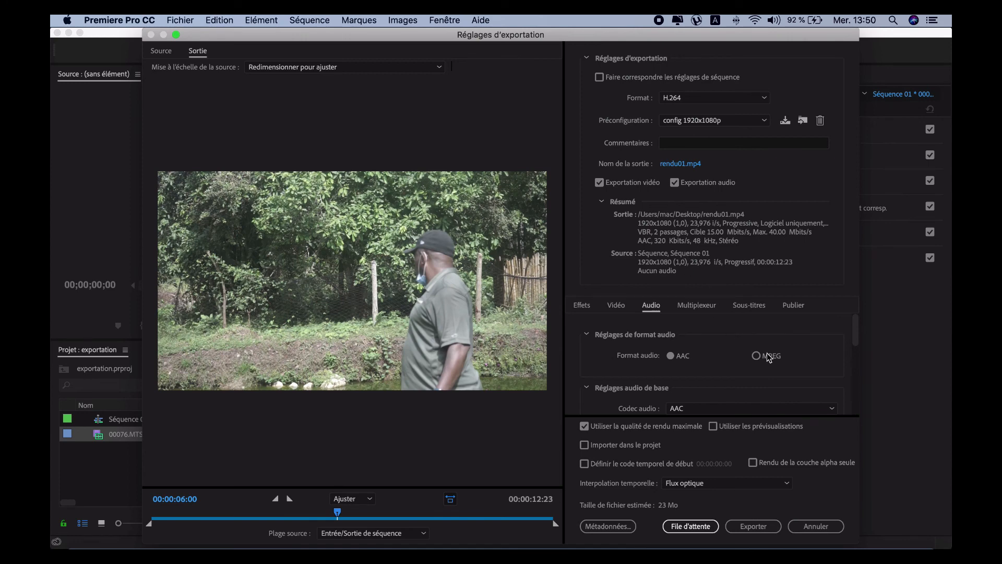
Examine the audio settings of the saved preset and browse the list of available export presets
{"action": "scroll", "coordinate": [797, 359], "scroll_direction": "down", "scroll_amount": 3}
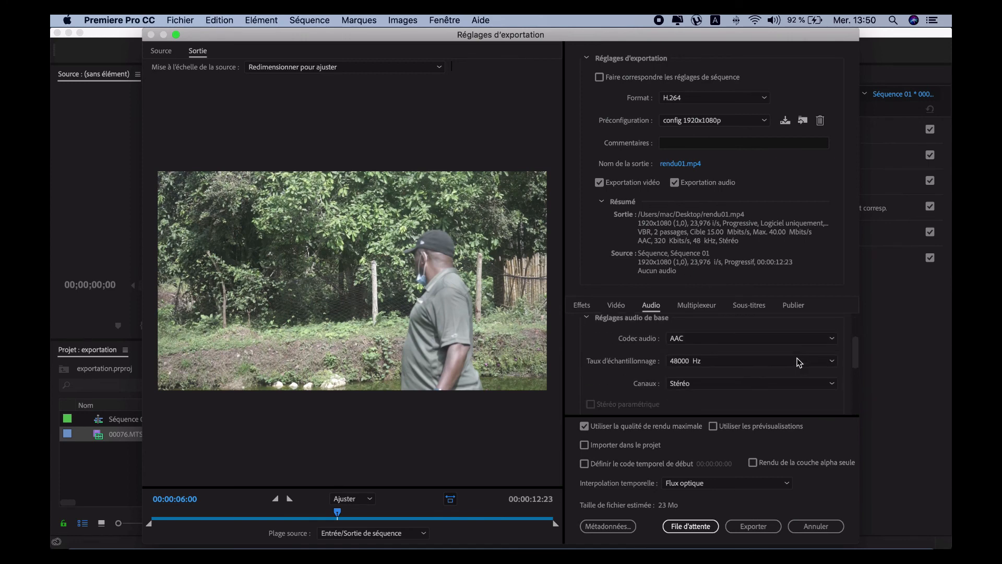
{"action": "scroll", "coordinate": [741, 366], "scroll_direction": "down", "scroll_amount": 2}
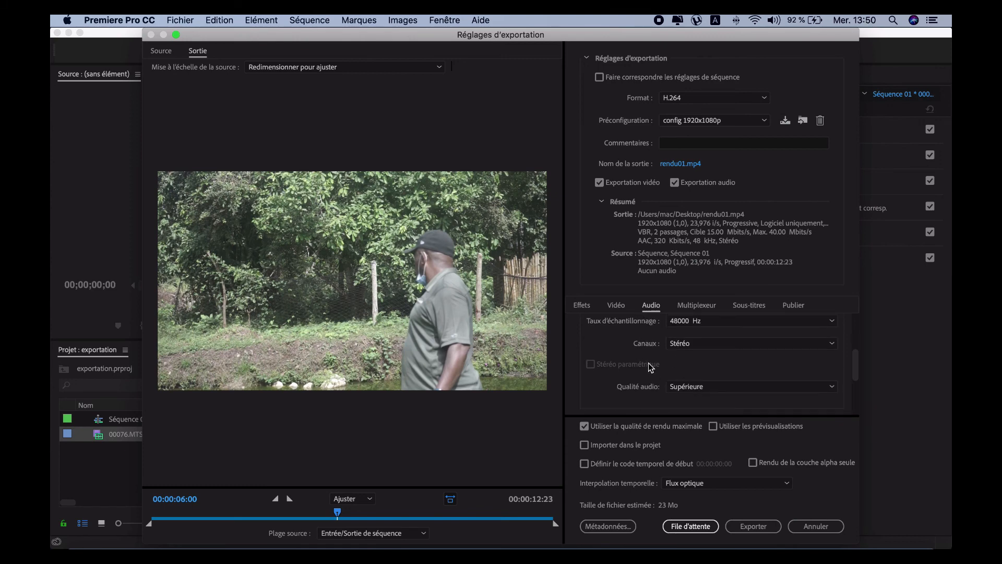
{"action": "scroll", "coordinate": [648, 363], "scroll_direction": "down", "scroll_amount": 2}
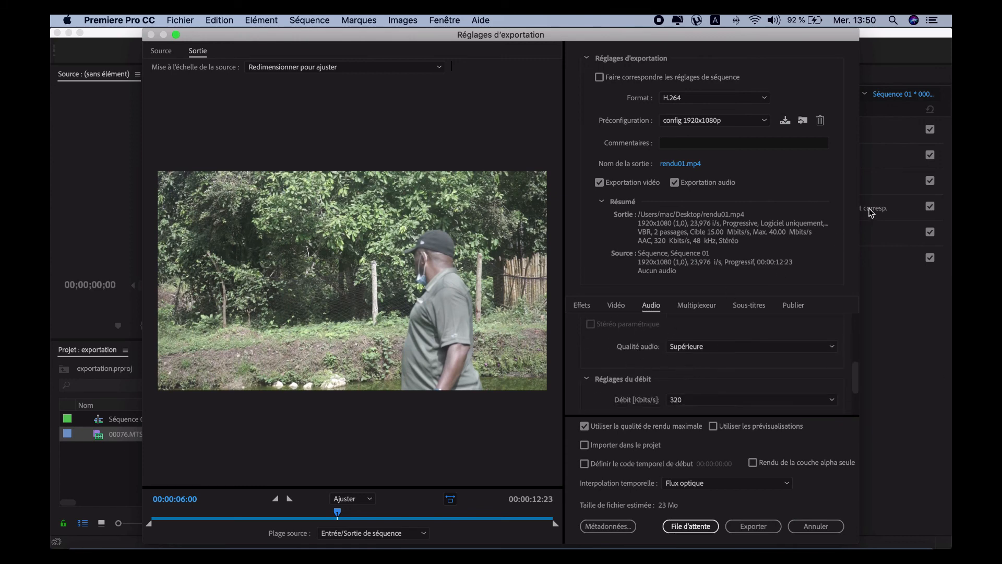
{"action": "left_click", "coordinate": [751, 121]}
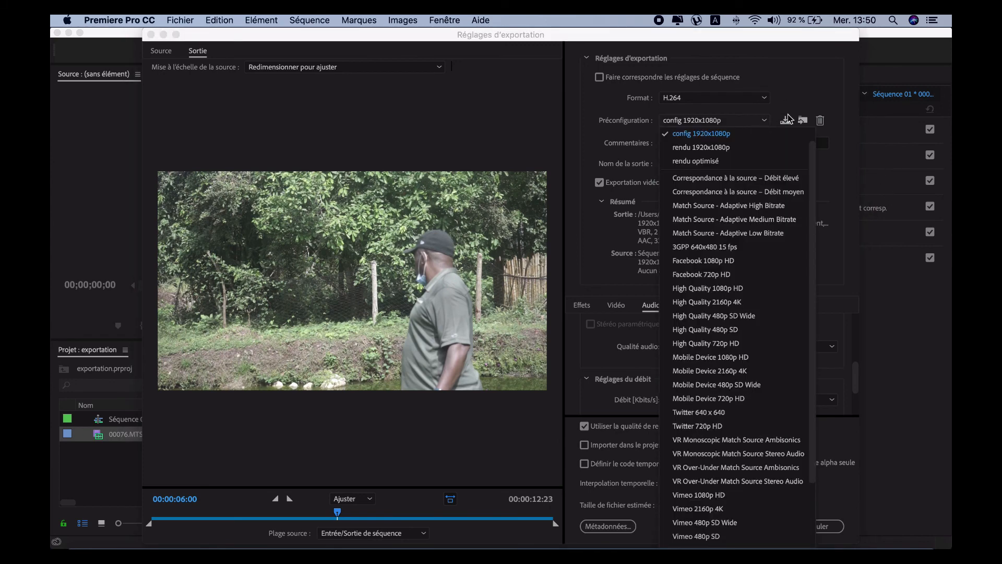
{"action": "scroll", "coordinate": [746, 219], "scroll_direction": "down", "scroll_amount": 3}
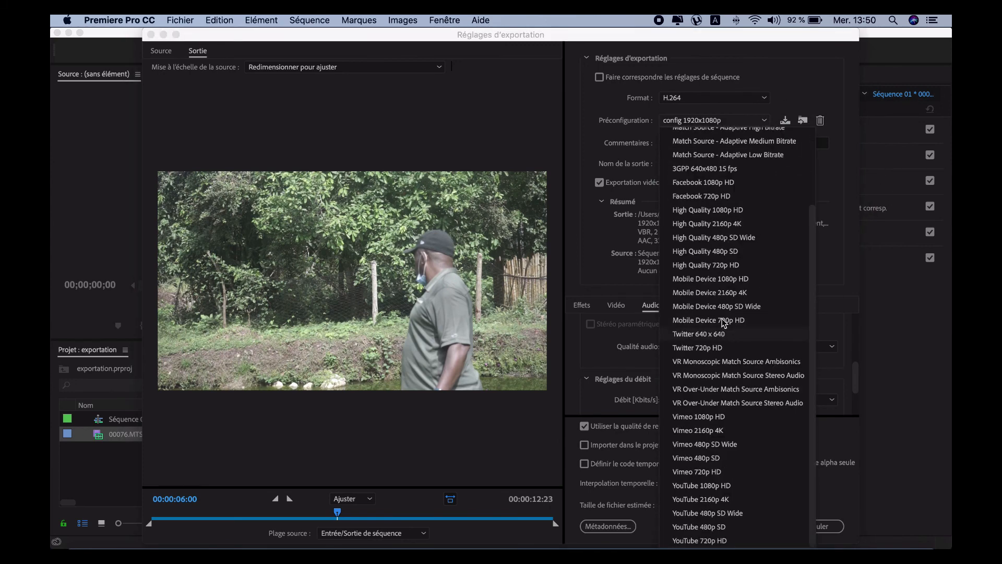
{"action": "scroll", "coordinate": [740, 290], "scroll_direction": "up", "scroll_amount": 3}
{"action": "scroll", "coordinate": [761, 380], "scroll_direction": "up", "scroll_amount": 3}
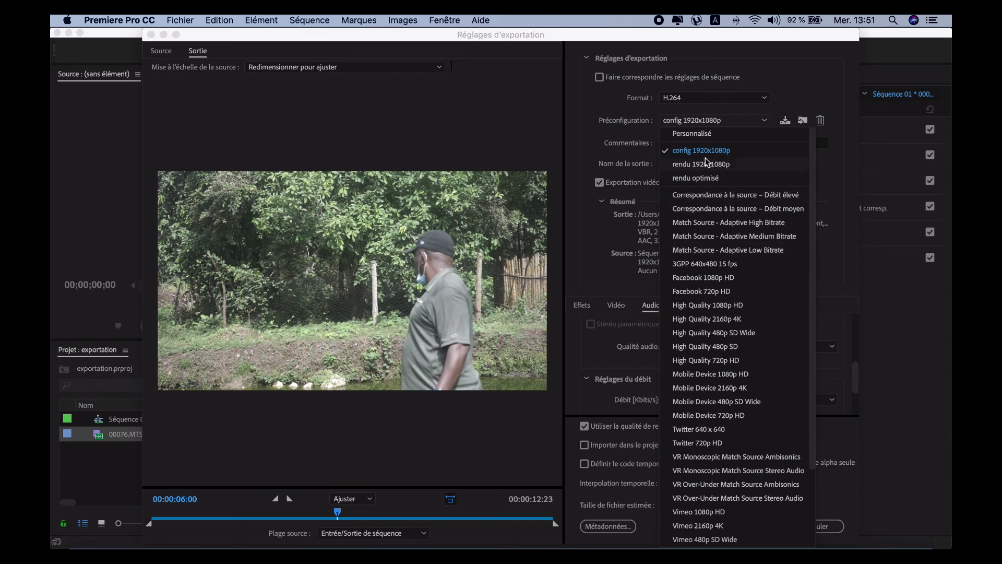
{"action": "left_click", "coordinate": [805, 92]}
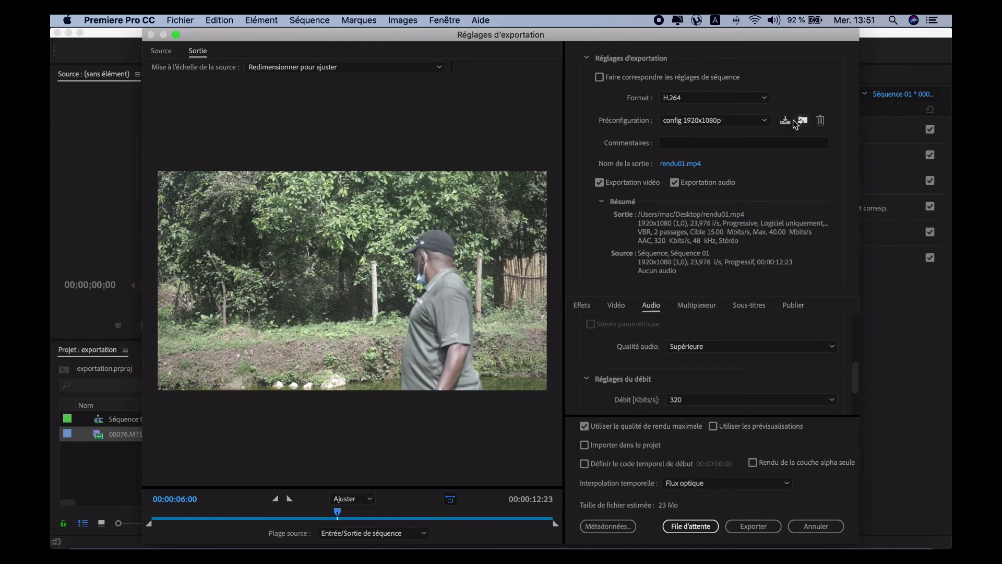